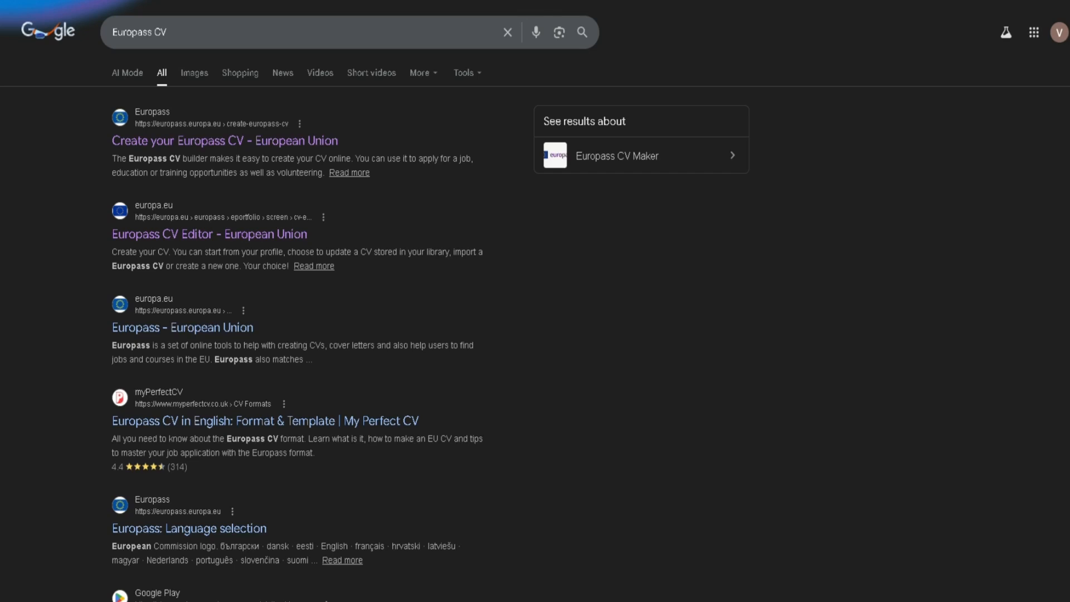
# - Open the 'Create your Europass CV - European Union' search result
pyautogui.click(226, 145)
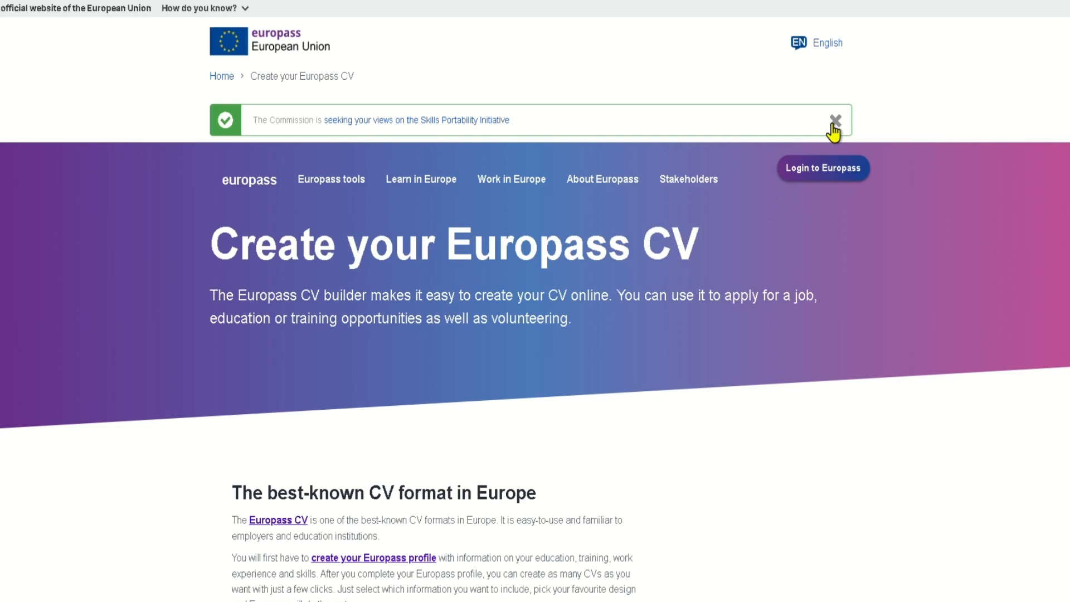
# - Dismiss the Skills Portability notice and follow the Europass CV link to the Create your CV page
pyautogui.click(835, 121)
pyautogui.scroll(-5, 834, 131)
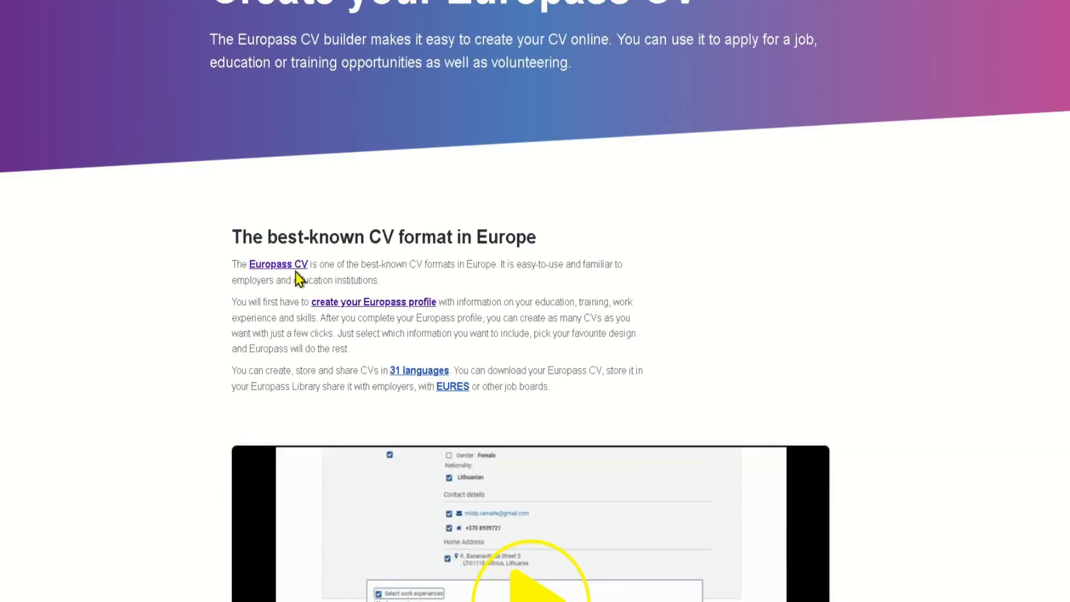
pyautogui.scroll(-3, 294, 268)
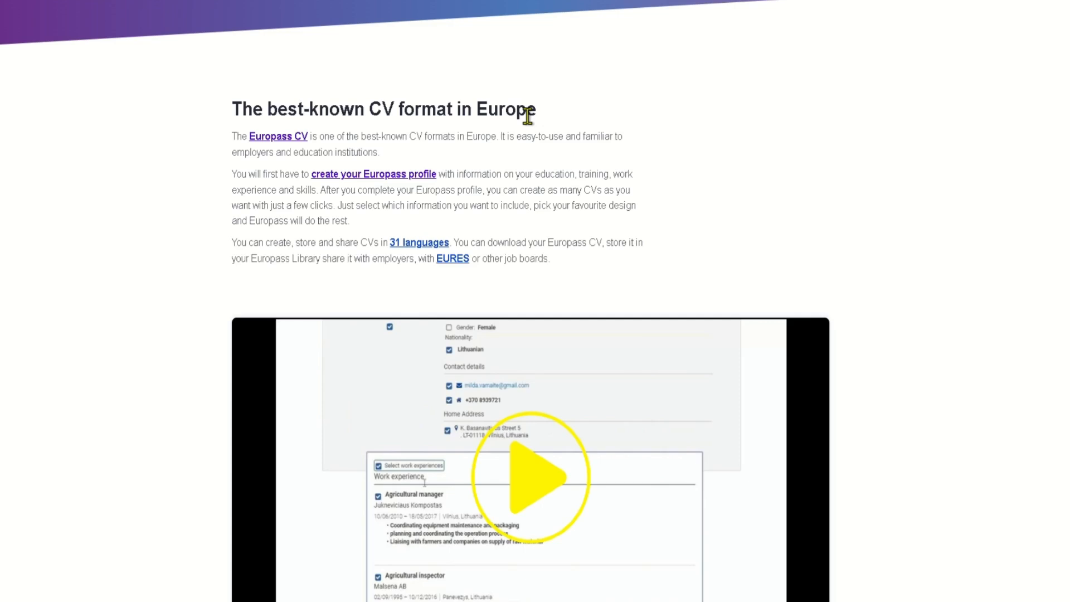
pyautogui.click(267, 141)
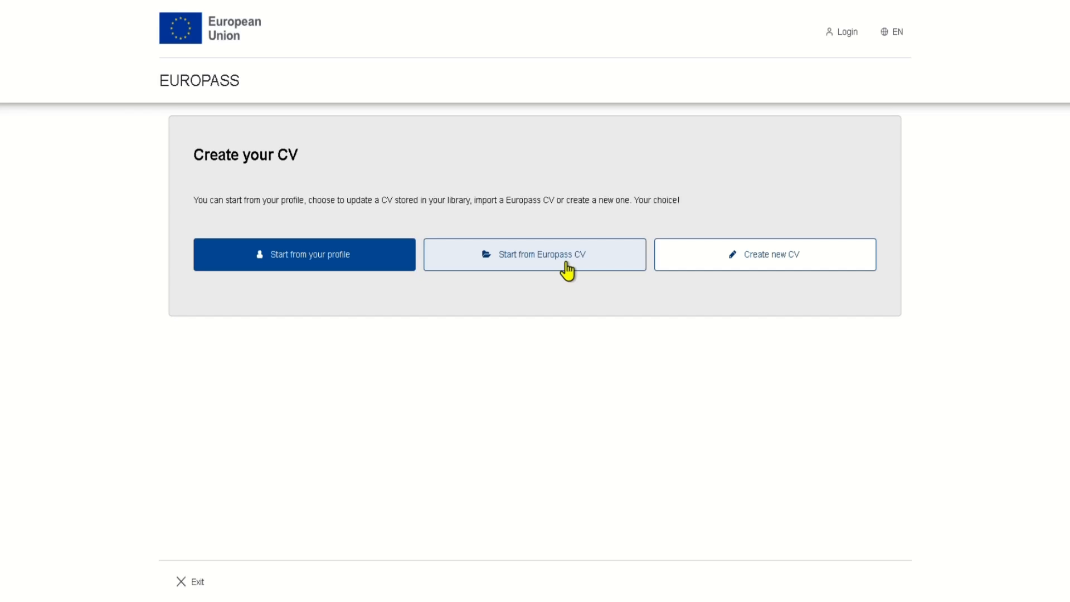
# - Start a new CV with the standard CV builder
pyautogui.click(747, 270)
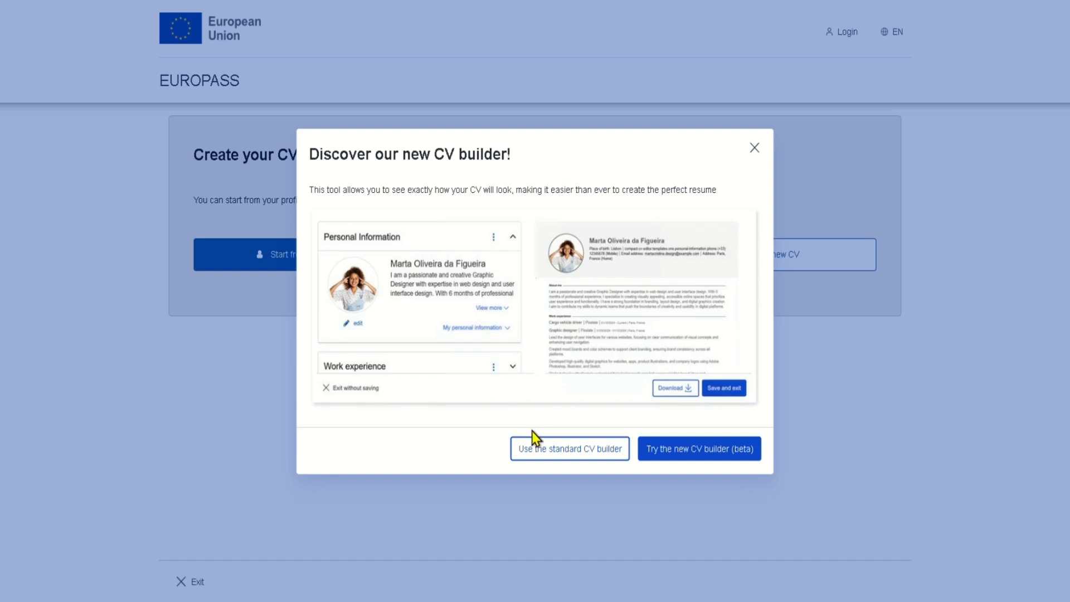
pyautogui.click(538, 446)
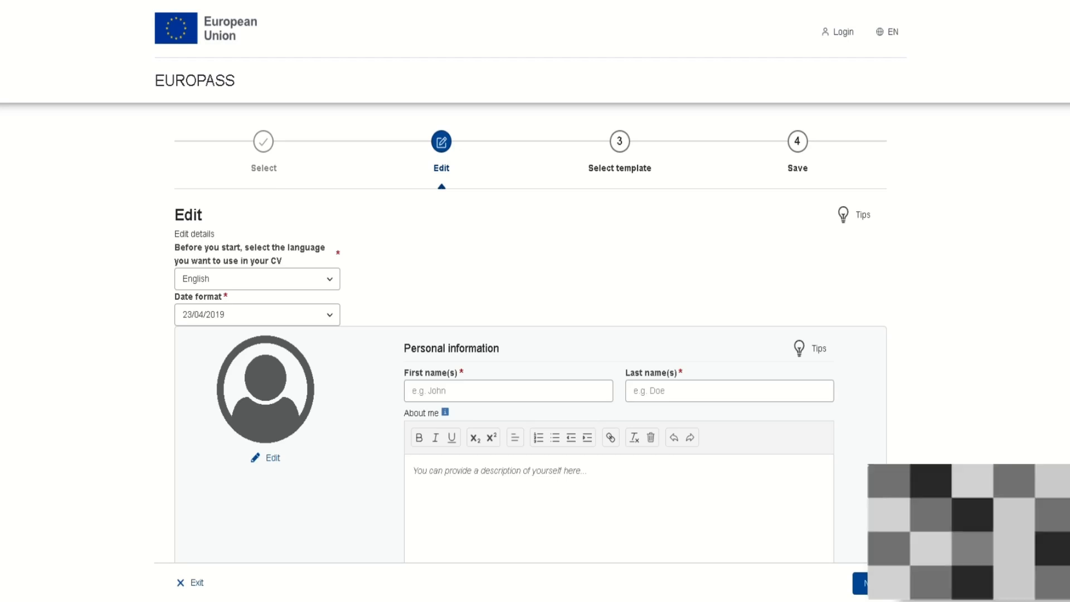
# - Enter the CV owner's first name and last name
pyautogui.click(494, 390)
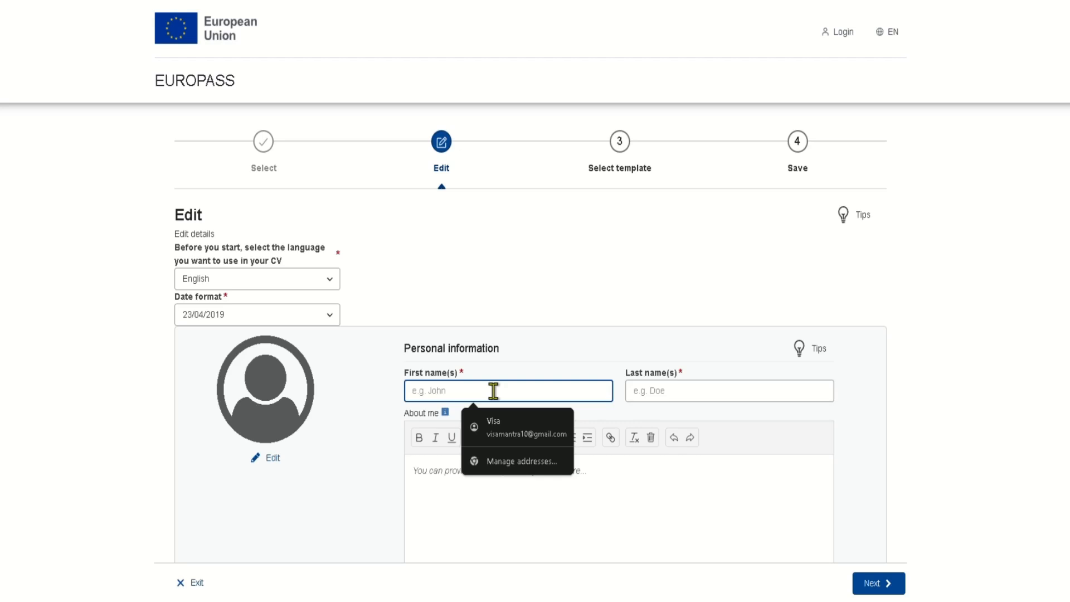
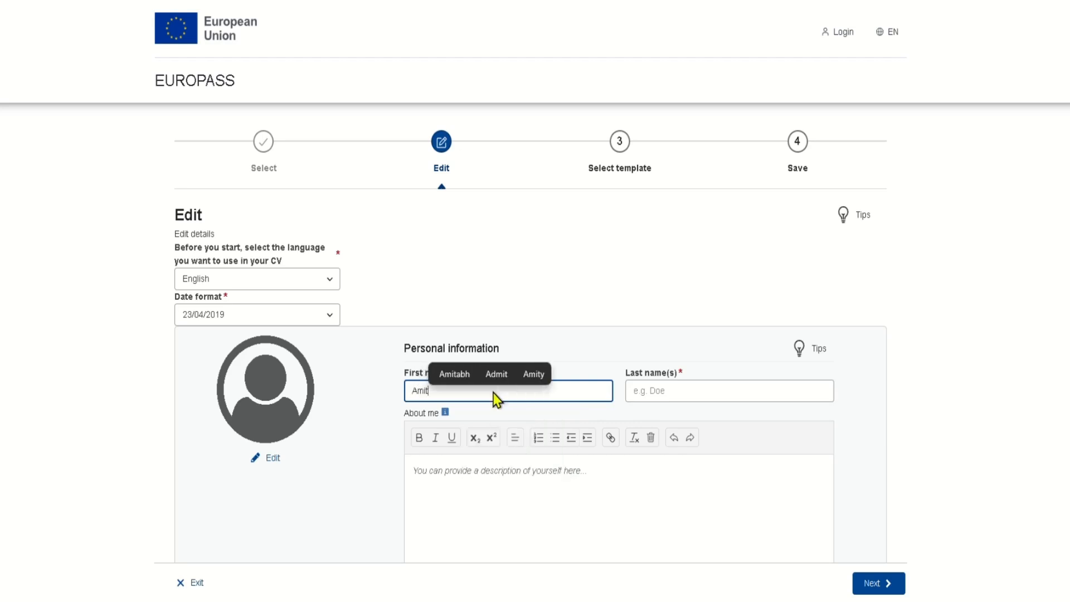
pyautogui.press('Tab')
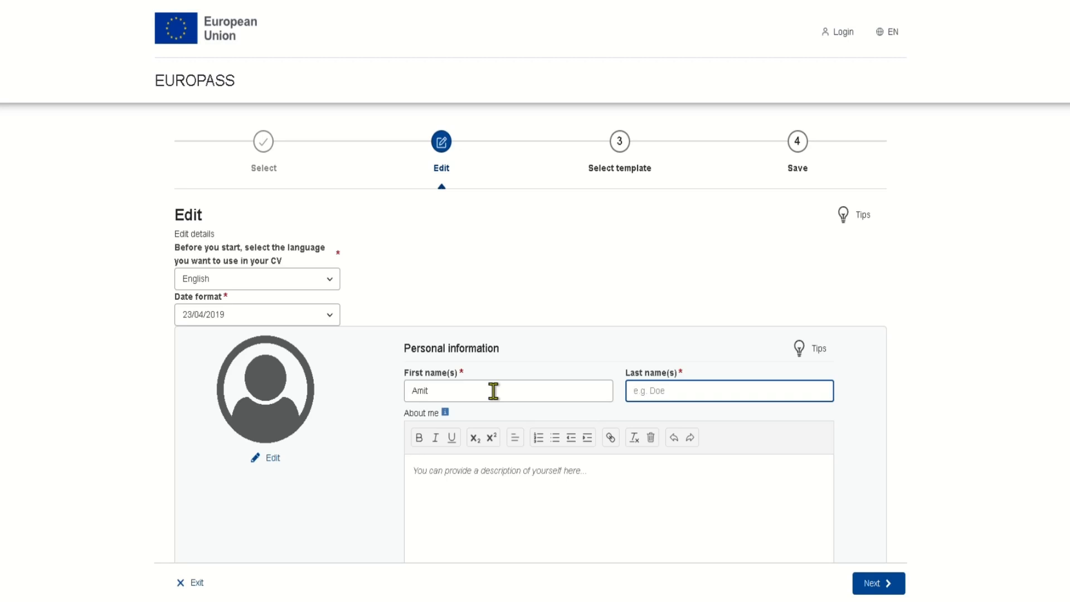
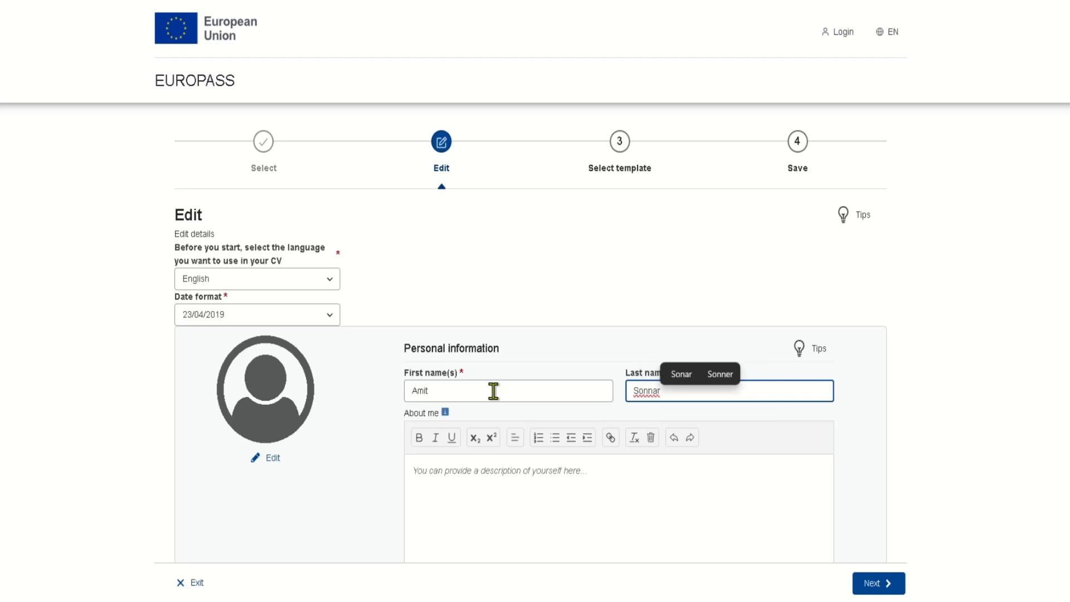
pyautogui.press('Tab')
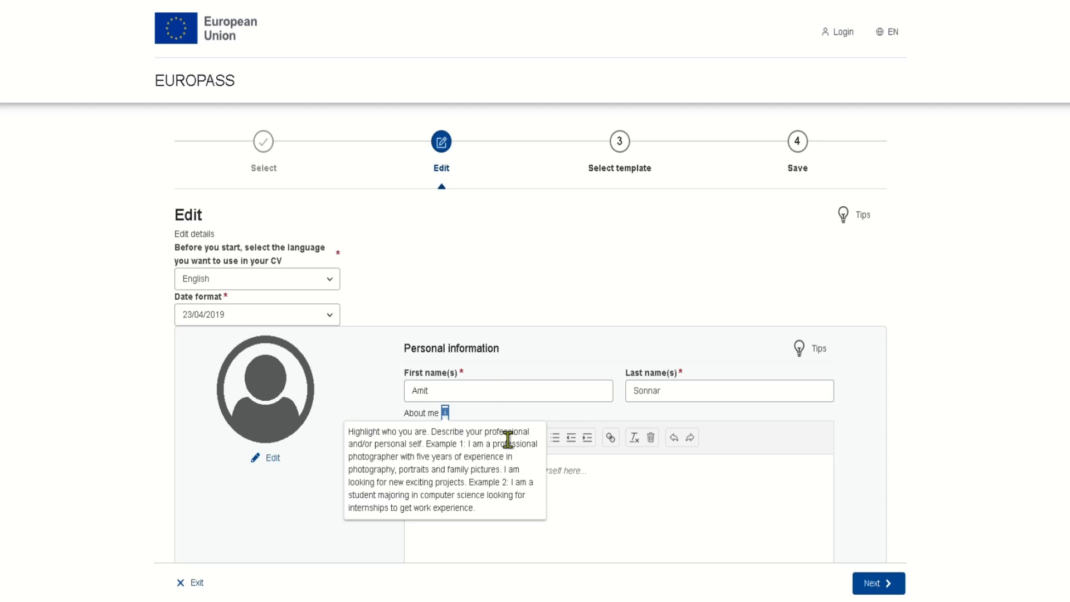
# - Type the owner's name into the About me description
pyautogui.click(628, 490)
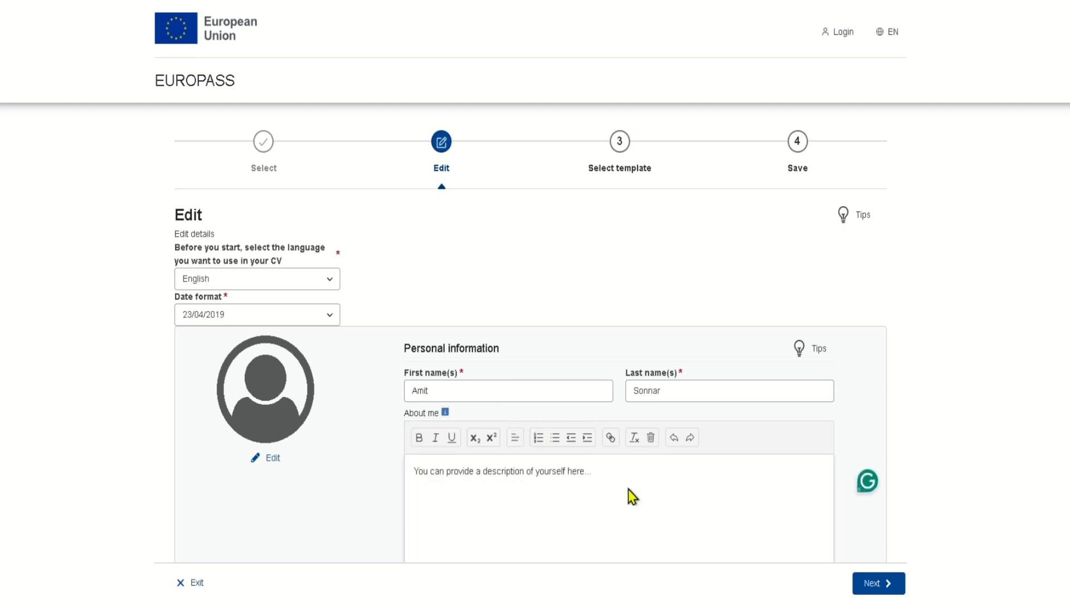
pyautogui.scroll(-5, 628, 489)
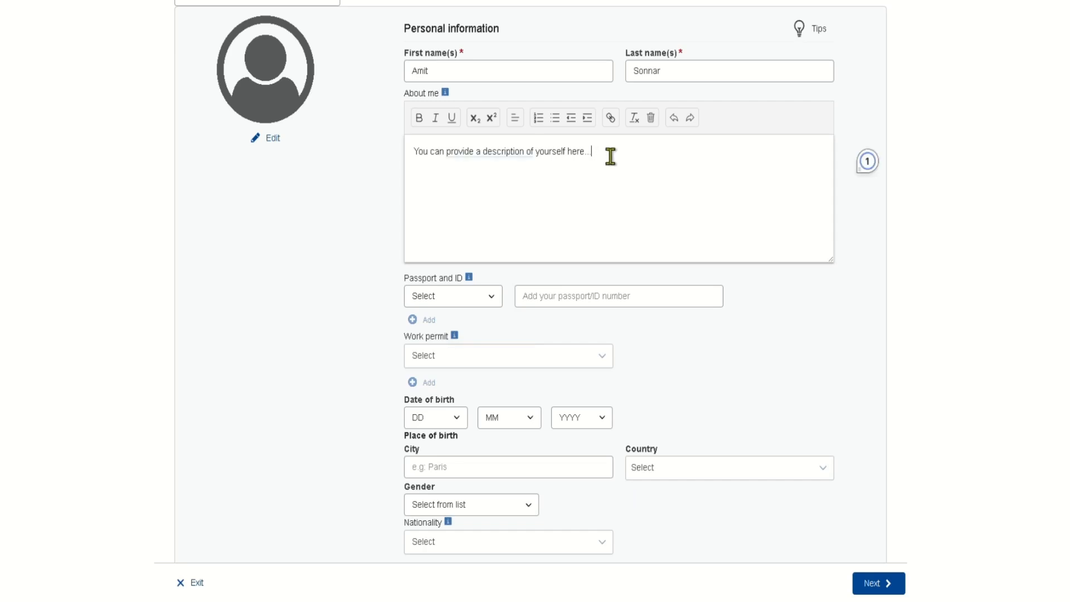
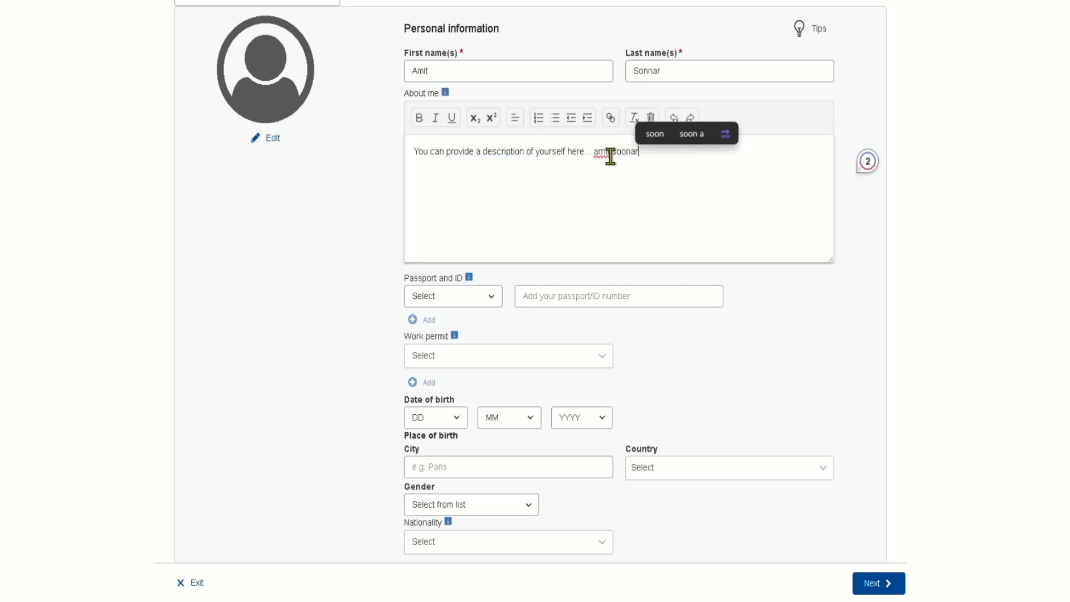
pyautogui.scroll(-3, 611, 156)
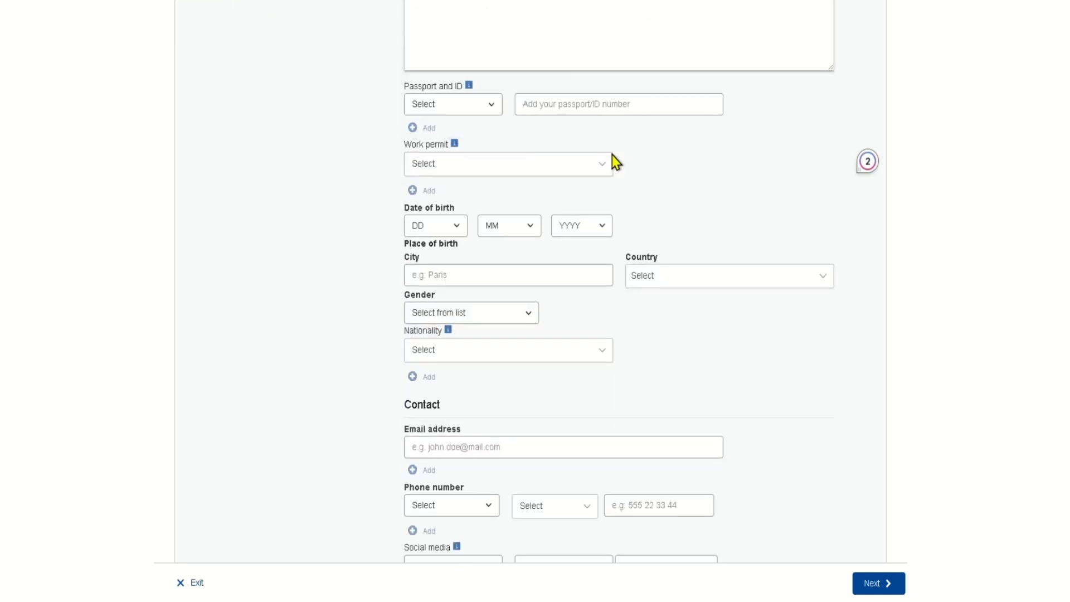
# - Set the identity document type to Passport and enter the passport number
pyautogui.click(428, 97)
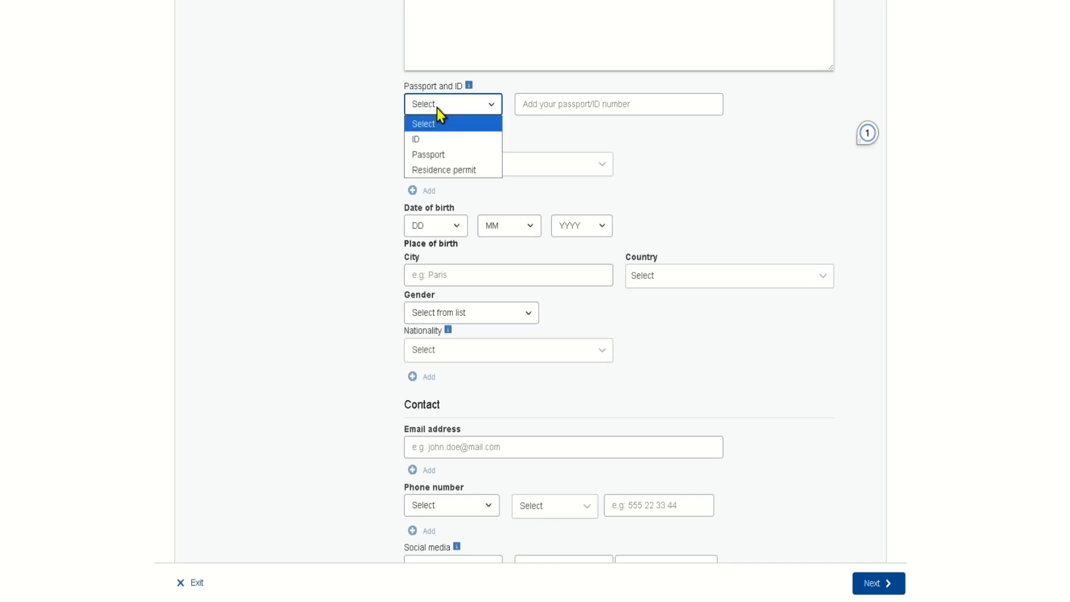
pyautogui.click(448, 156)
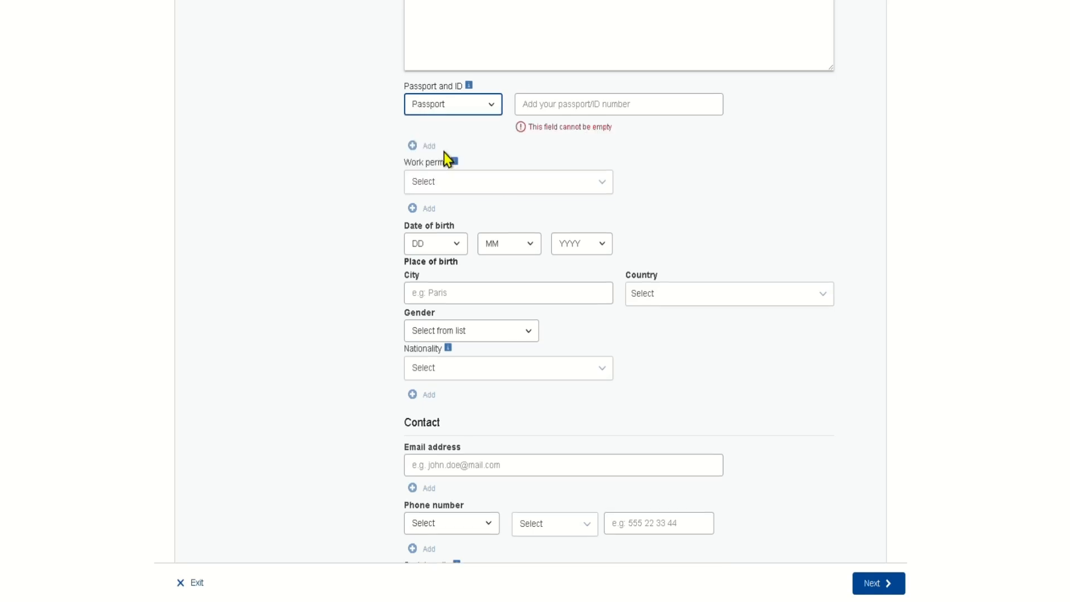
pyautogui.click(567, 106)
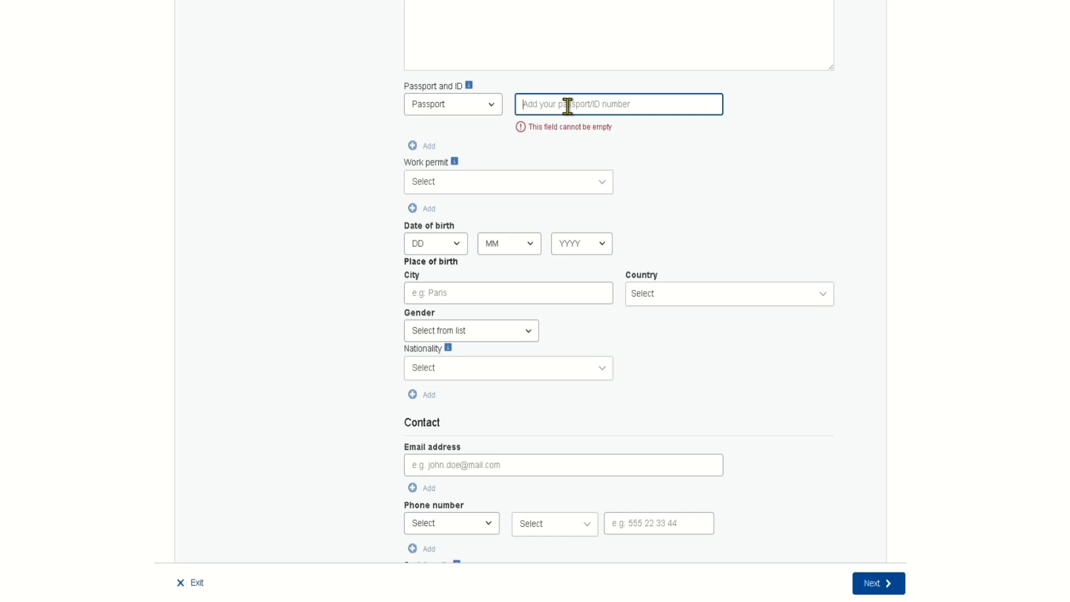
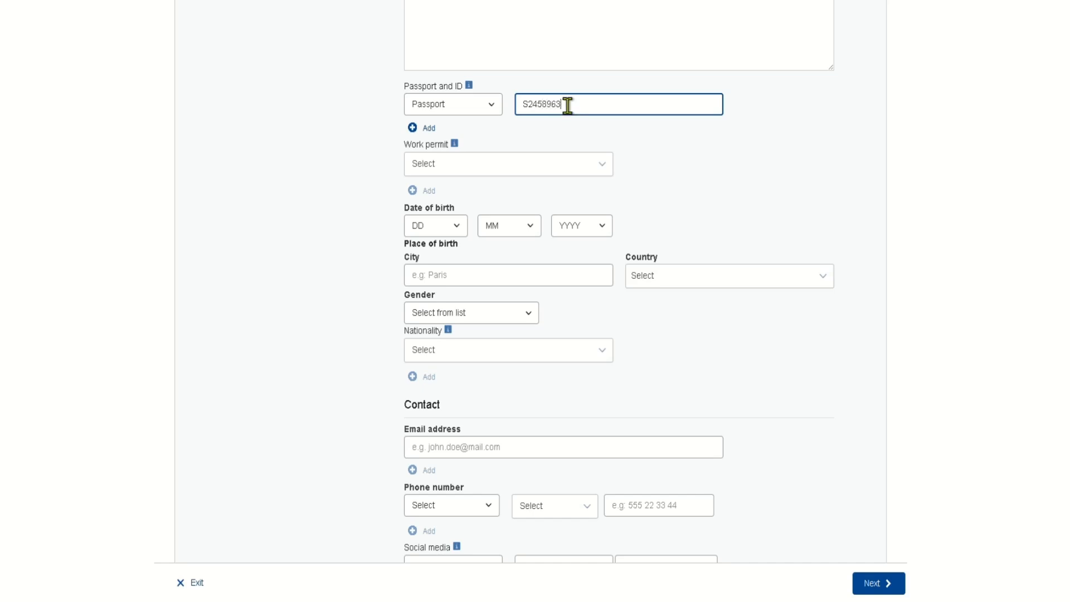
pyautogui.scroll(-2, 567, 105)
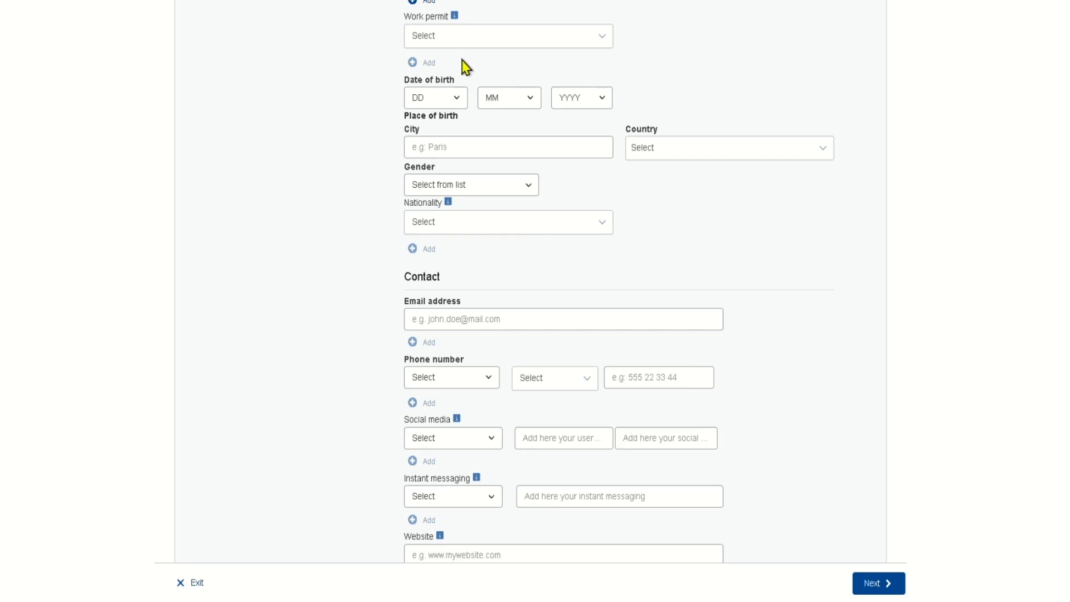
pyautogui.scroll(1, 463, 70)
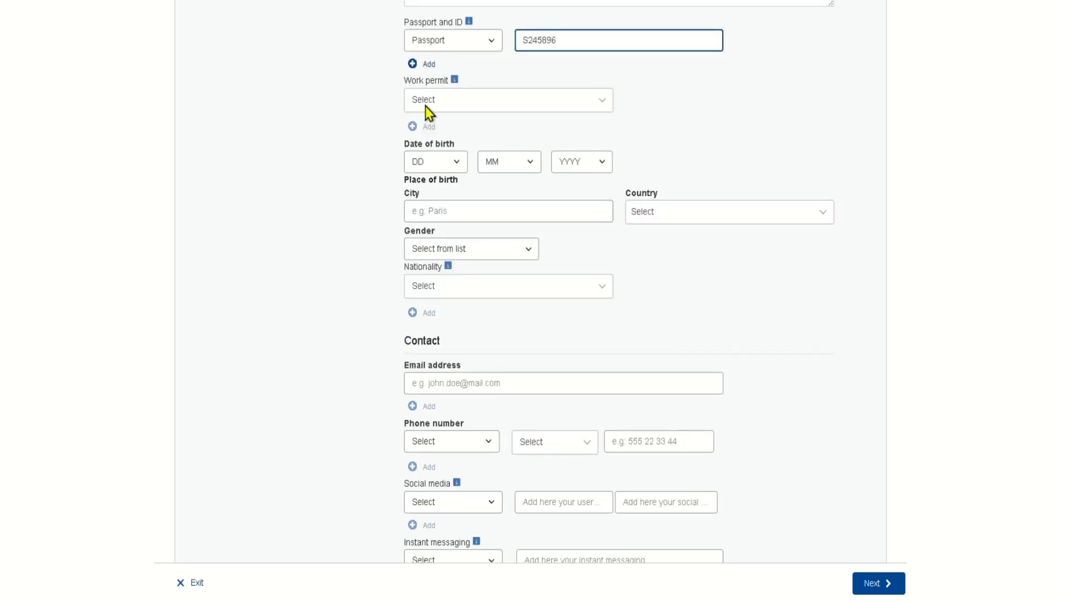
# - Set the date of birth to day 10, month 7, year 1996
pyautogui.click(448, 169)
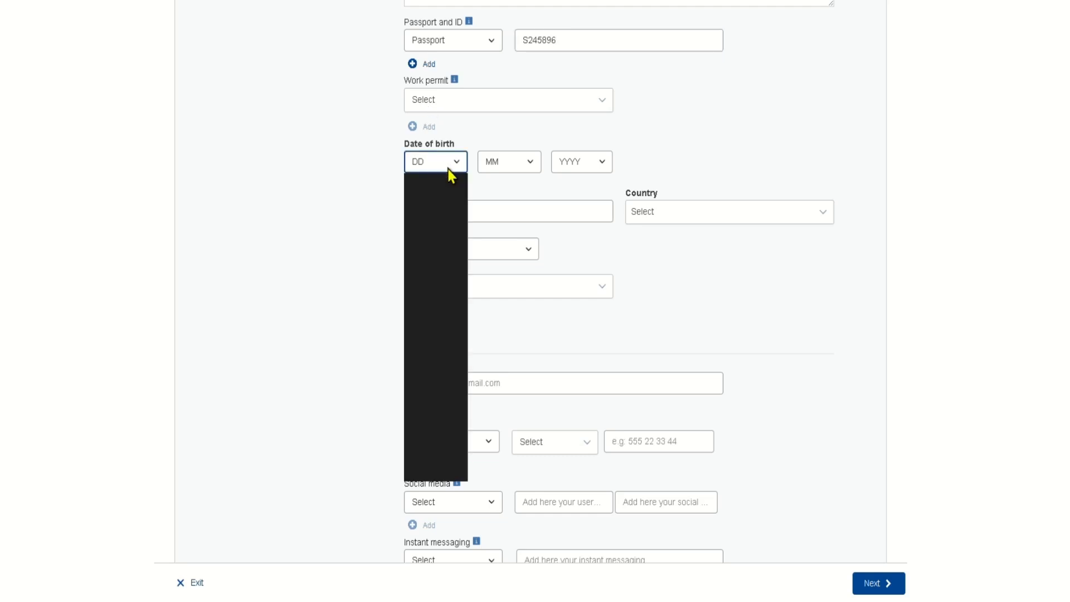
pyautogui.write('10')
pyautogui.press('Return')
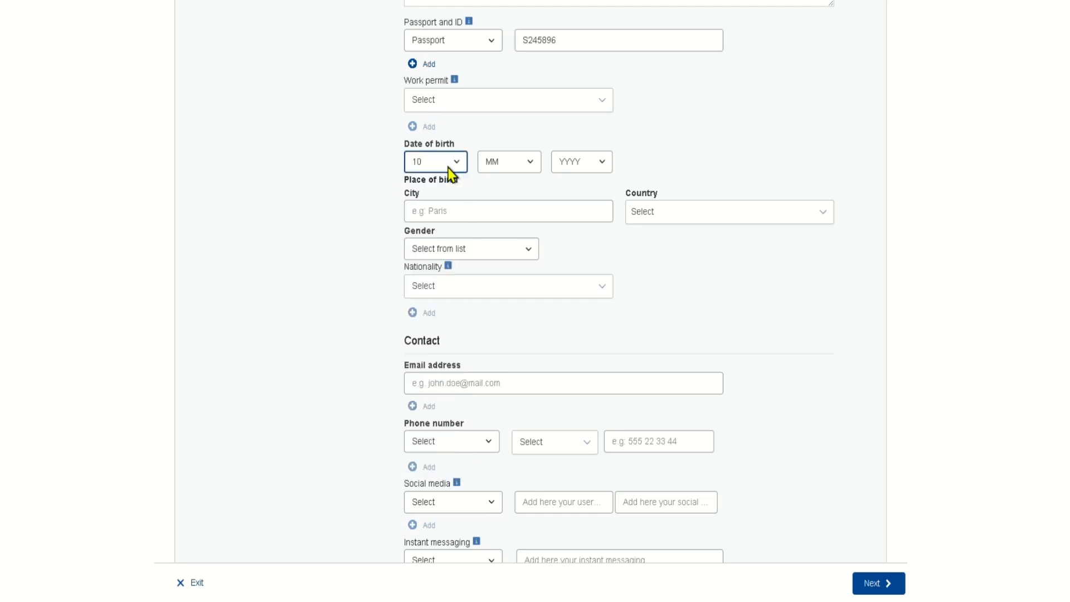
pyautogui.press('Tab')
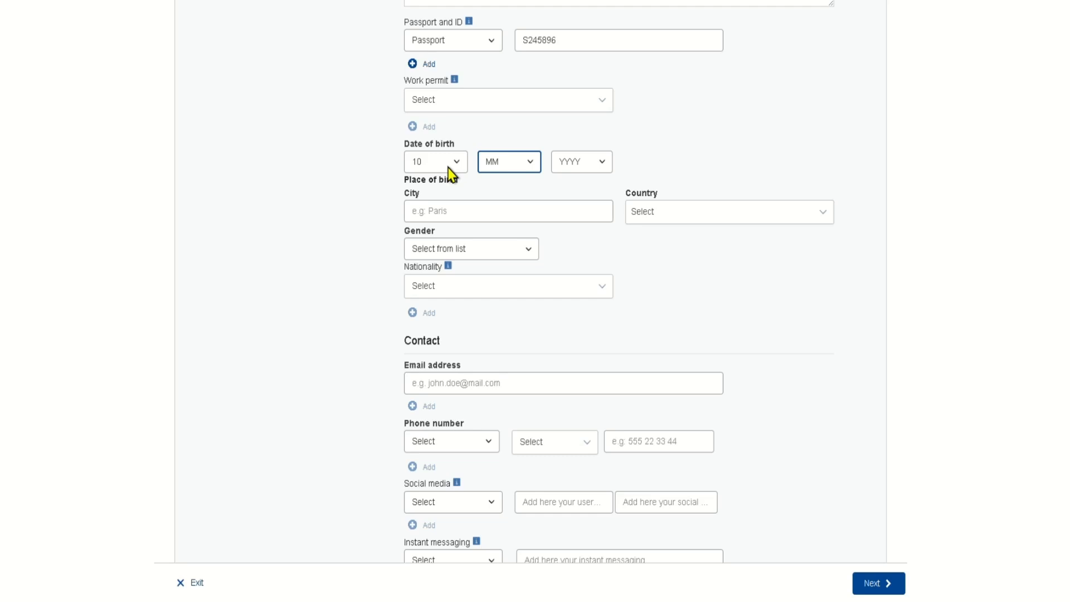
pyautogui.write('7')
pyautogui.press('Tab')
pyautogui.write('1999')
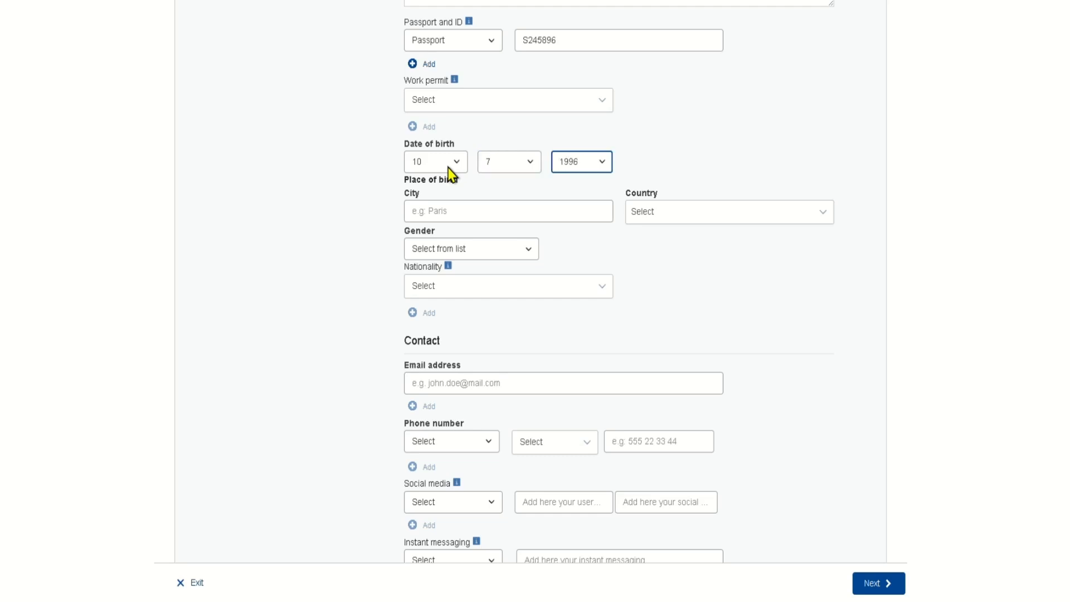
pyautogui.press('Tab')
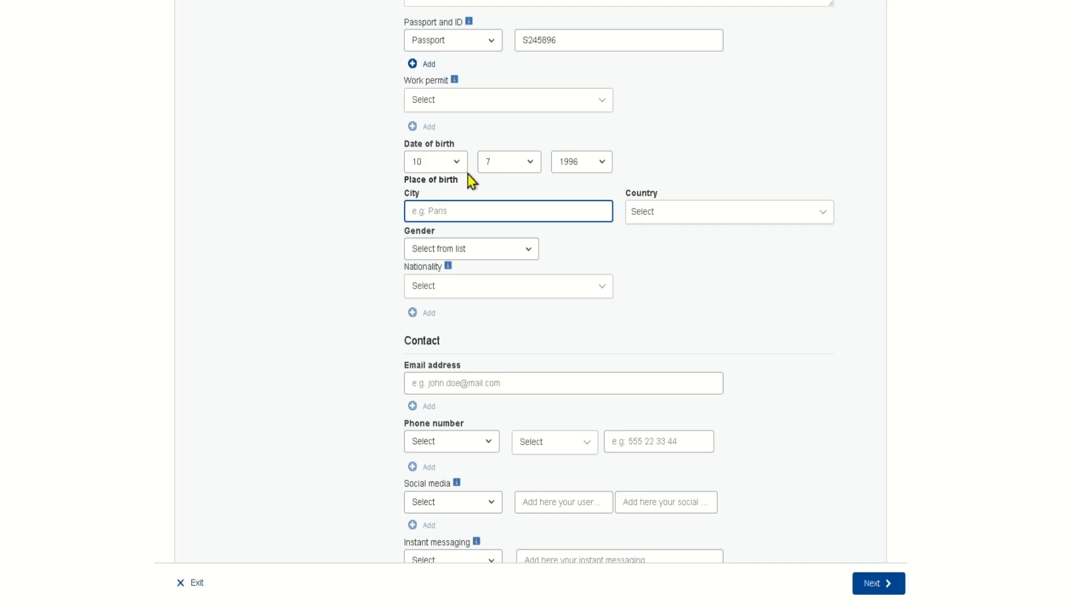
# - Set the place of birth to Mumbai, India
pyautogui.click(717, 219)
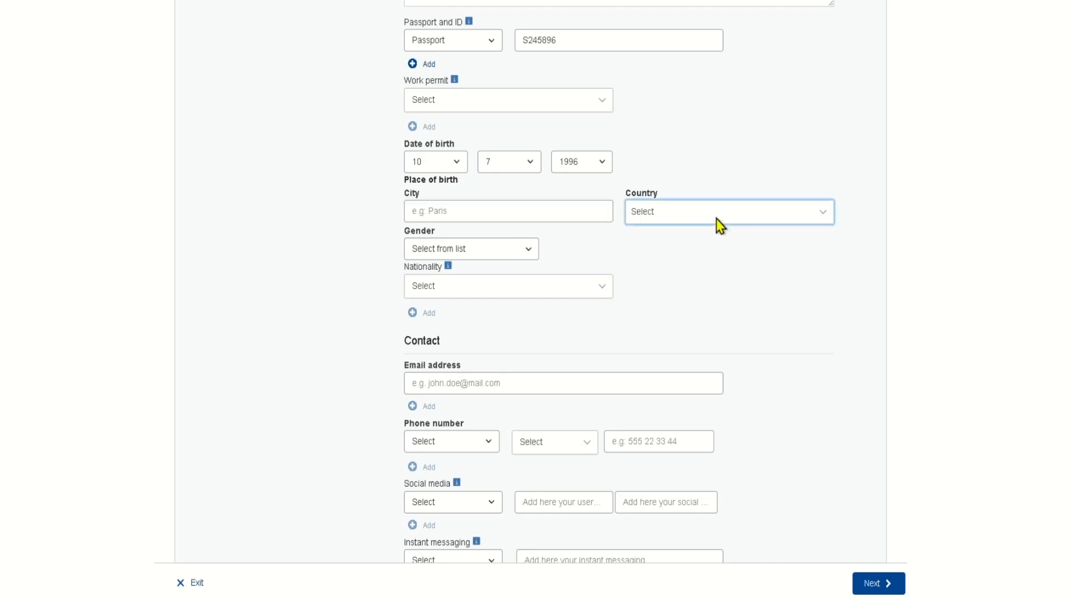
pyautogui.click(717, 219)
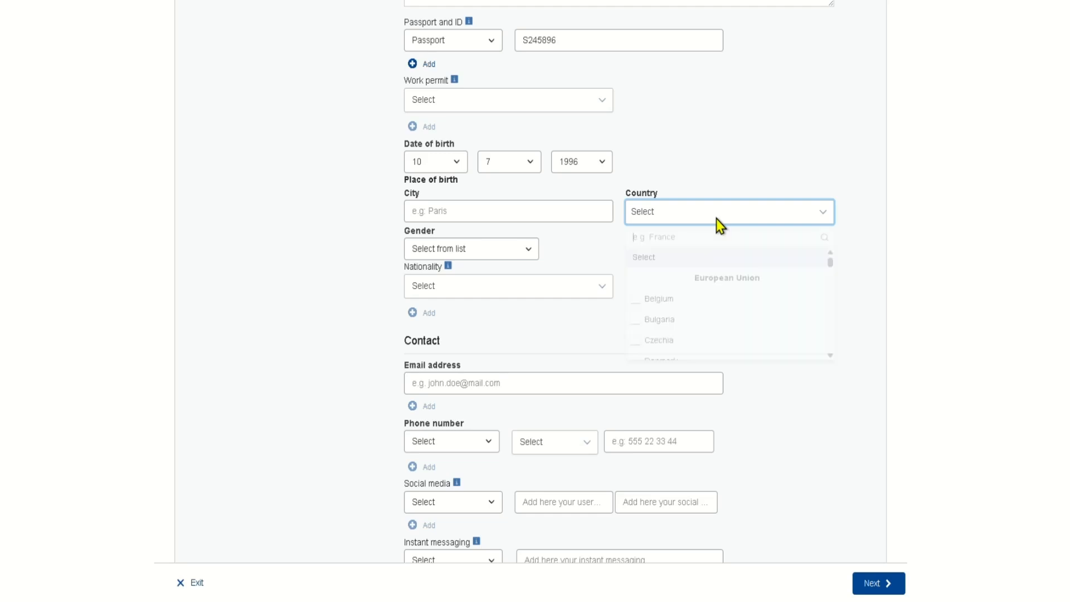
pyautogui.write('in')
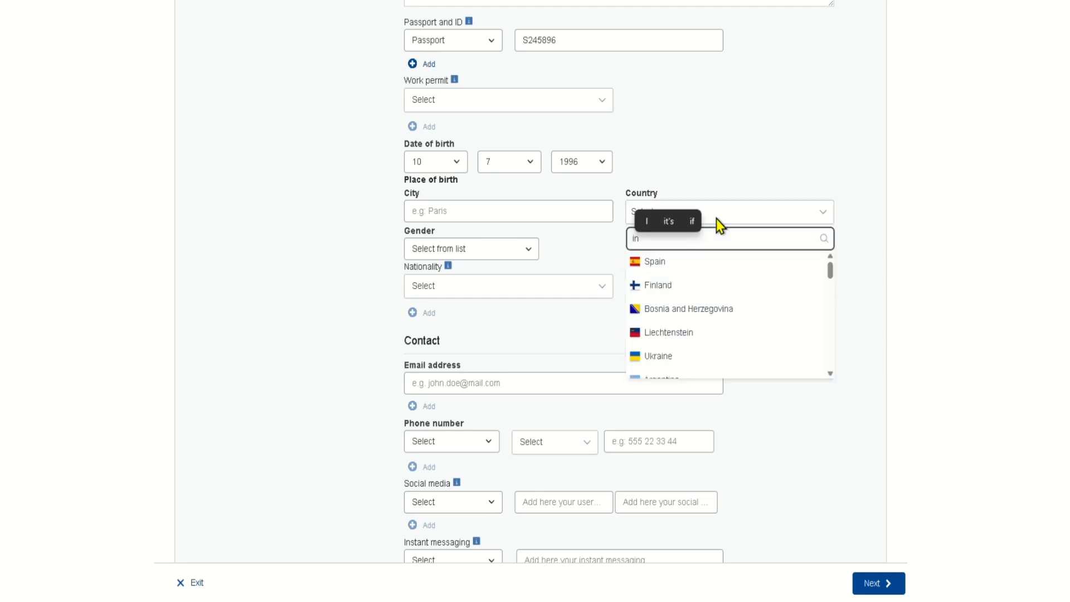
pyautogui.write('d')
pyautogui.press('Down')
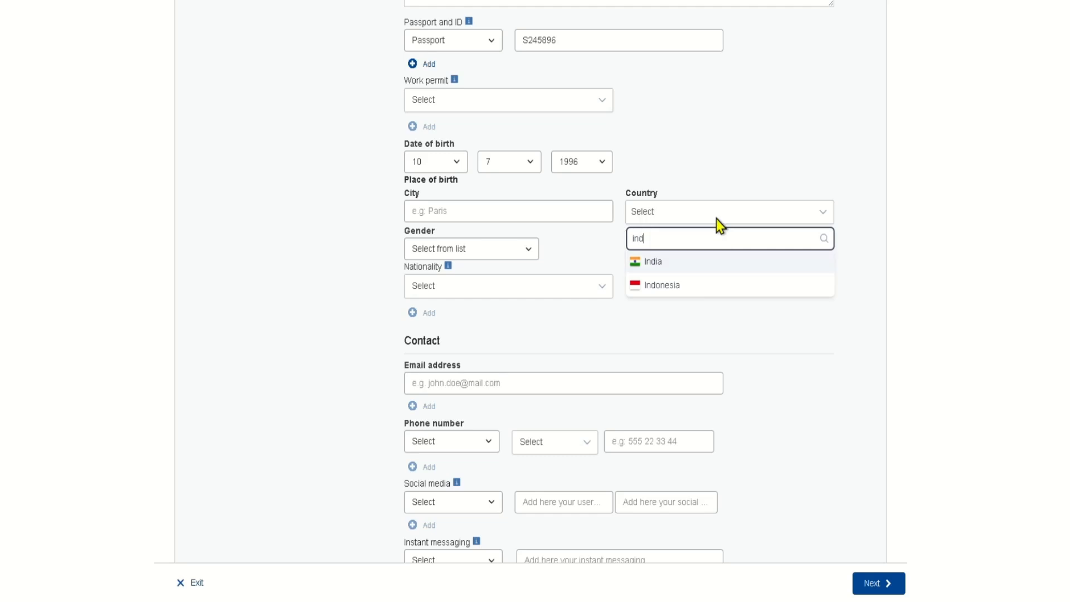
pyautogui.press('Return')
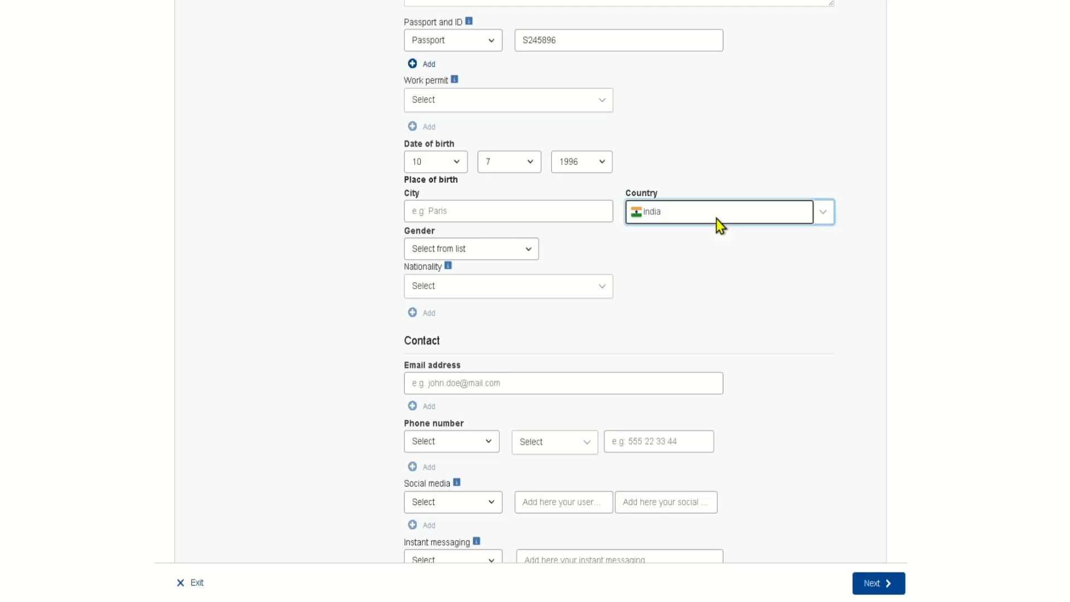
pyautogui.click(573, 213)
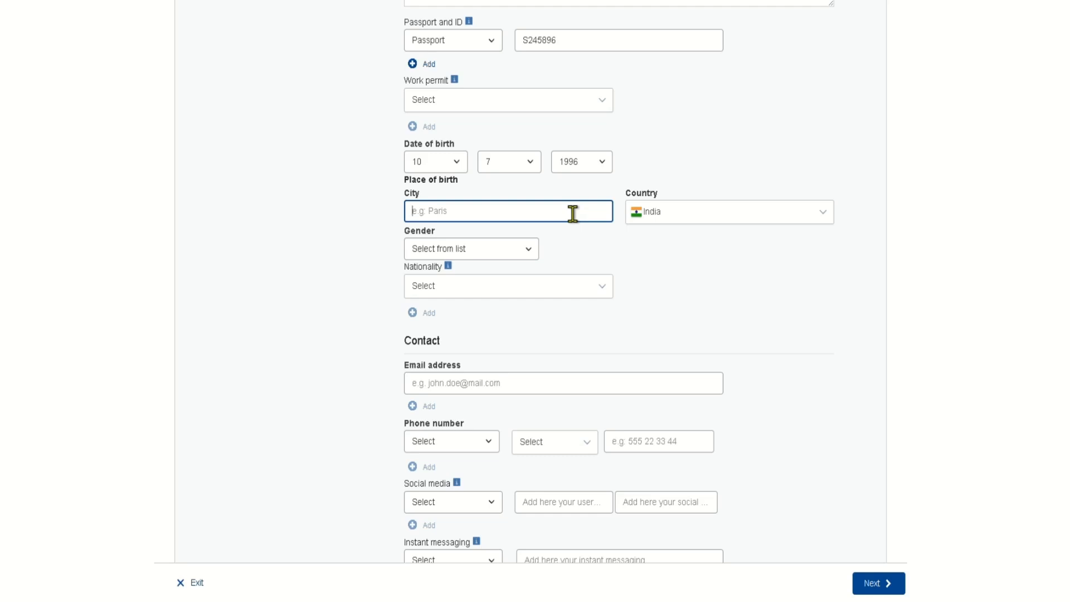
pyautogui.write('M')
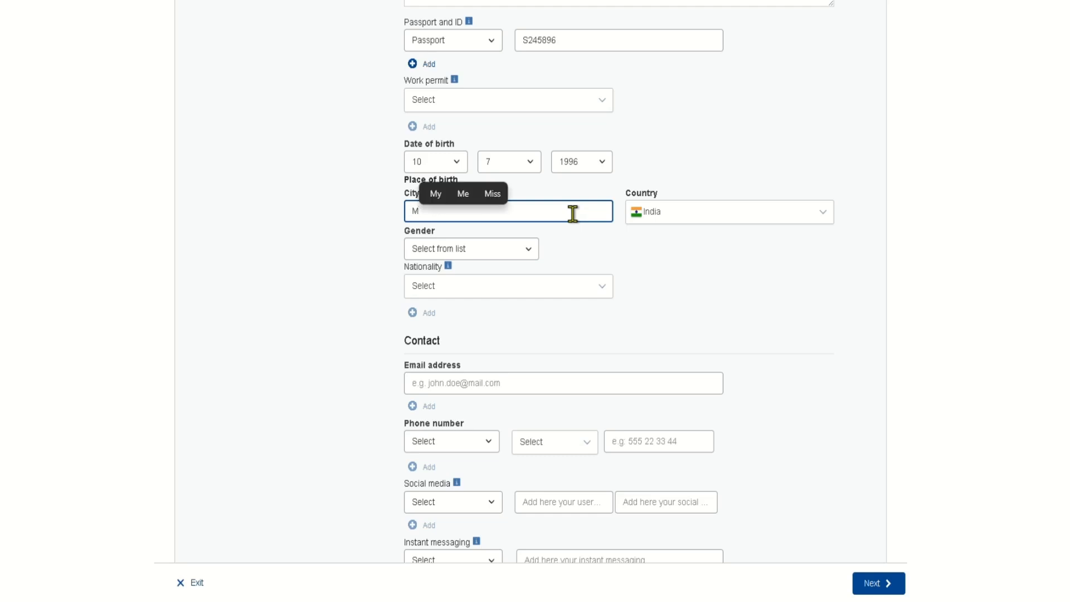
pyautogui.write('umbai')
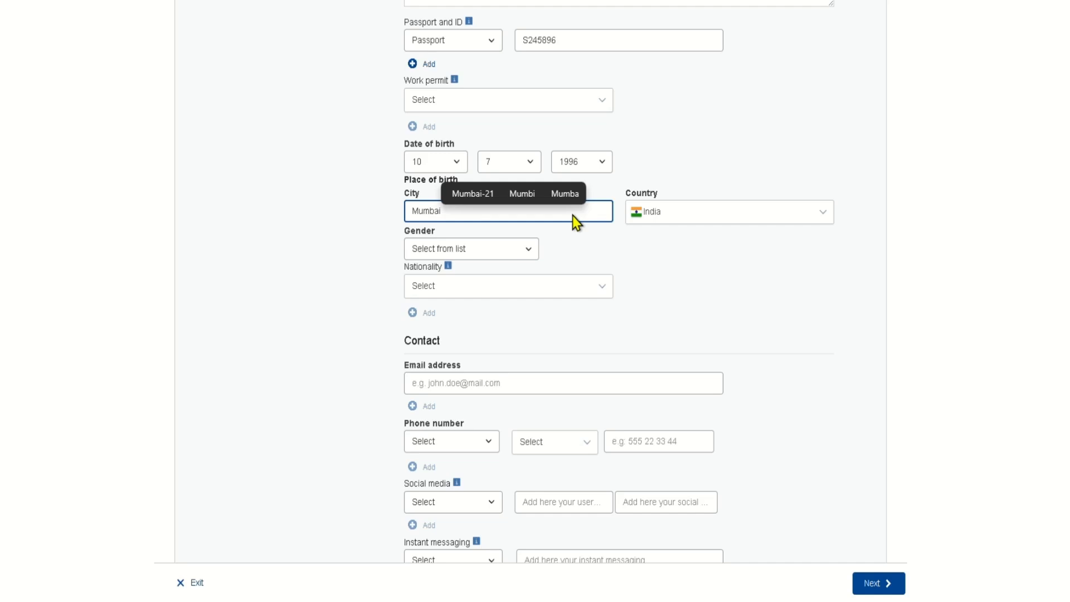
# - Set gender to Male and nationality to Indian, leaving Work permit unselected
pyautogui.click(526, 249)
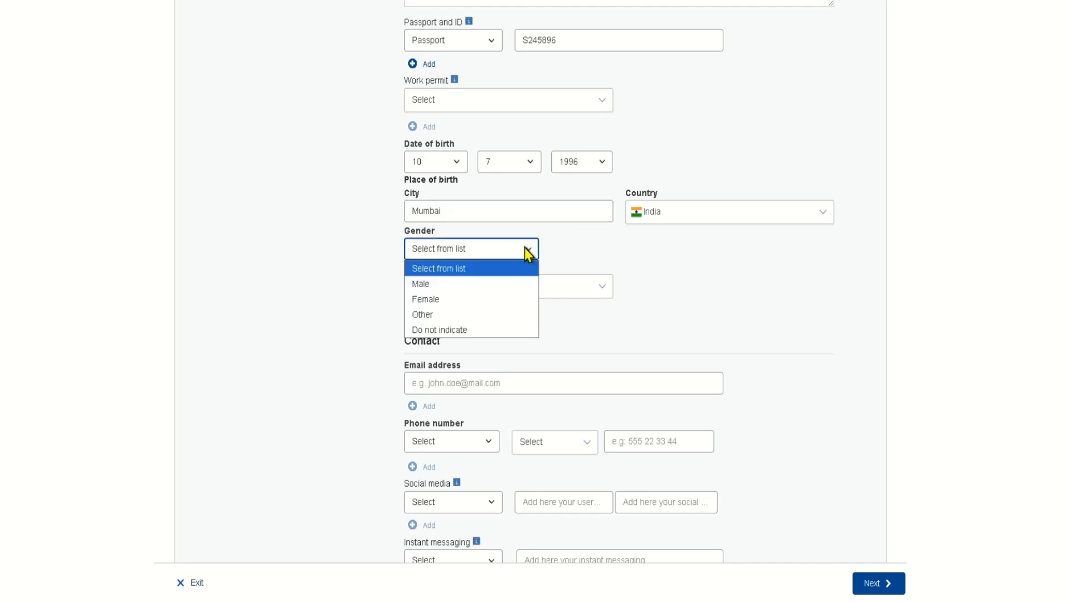
pyautogui.click(455, 284)
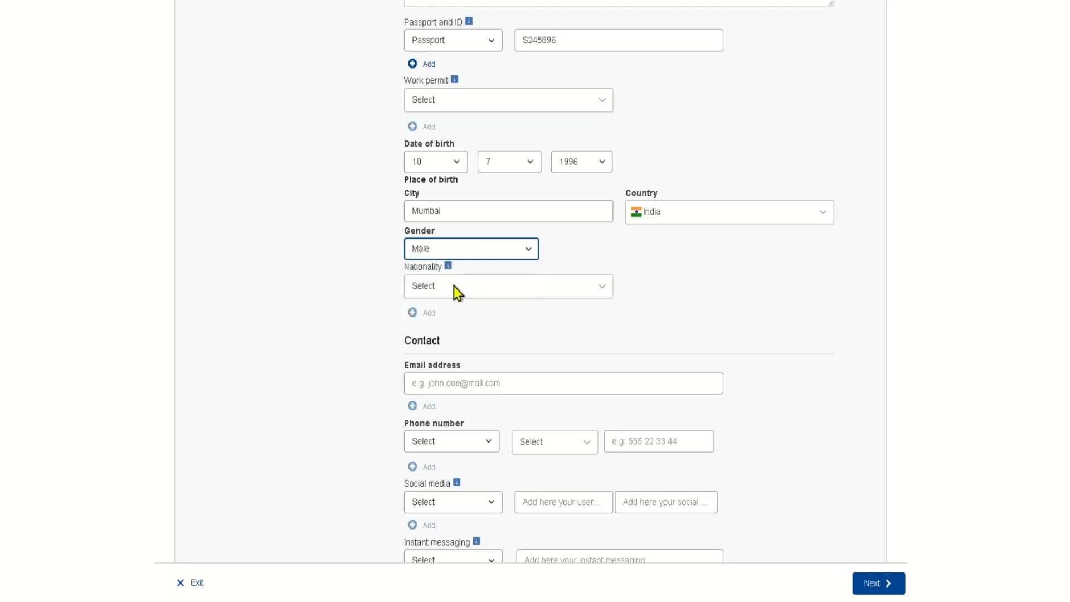
pyautogui.click(454, 286)
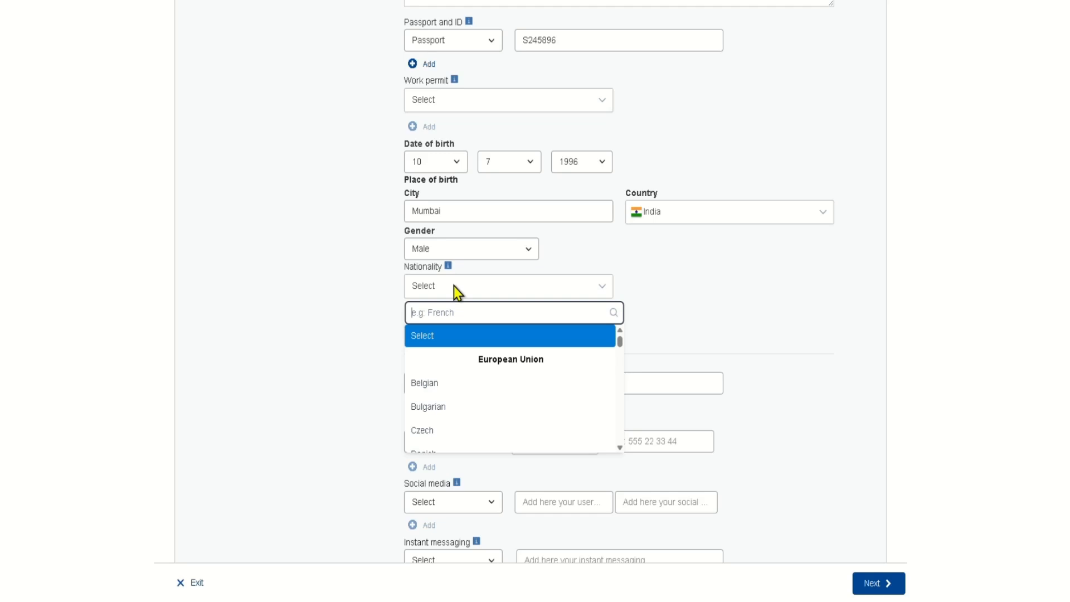
pyautogui.write('ind')
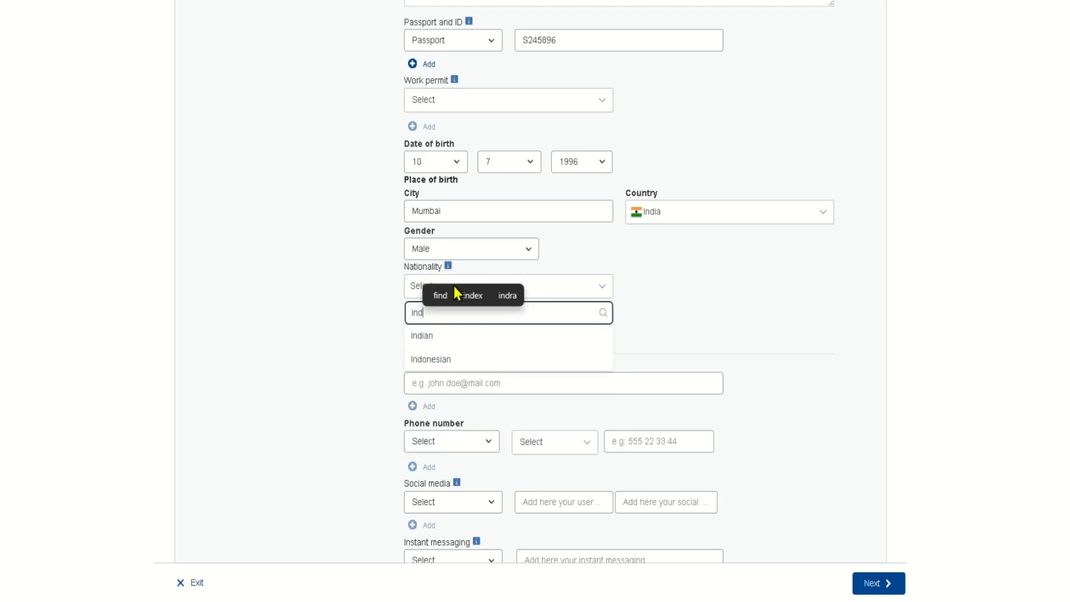
pyautogui.press('Down')
pyautogui.press('Return')
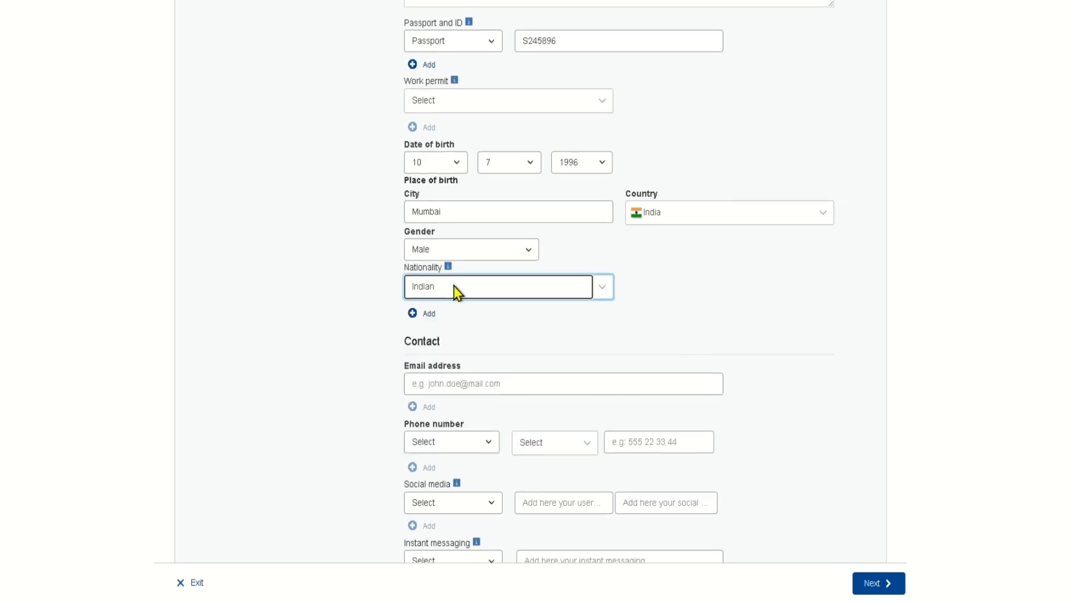
pyautogui.scroll(3, 454, 286)
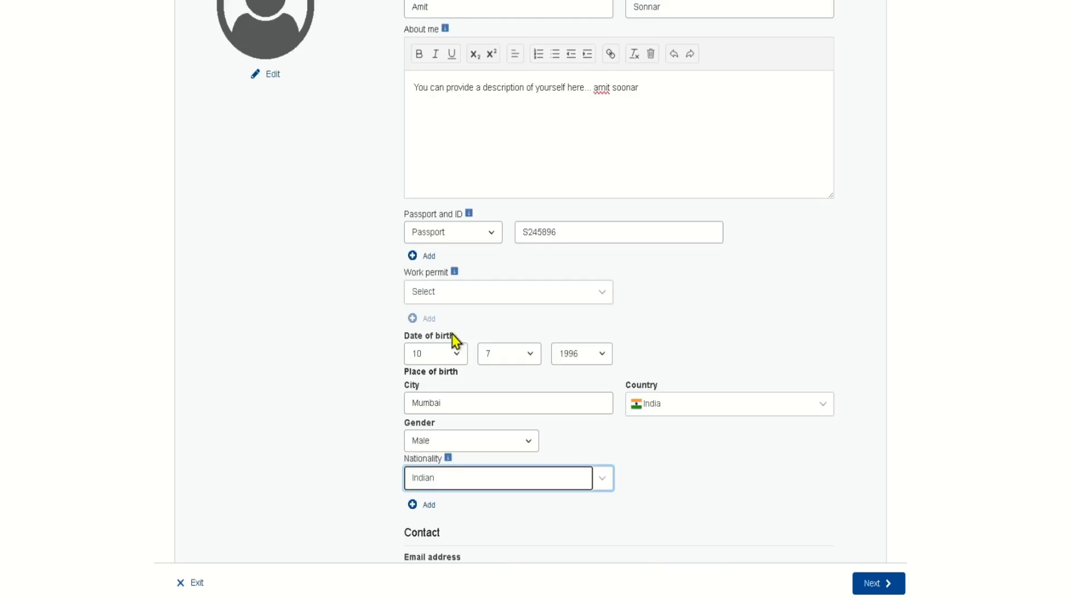
pyautogui.click(447, 297)
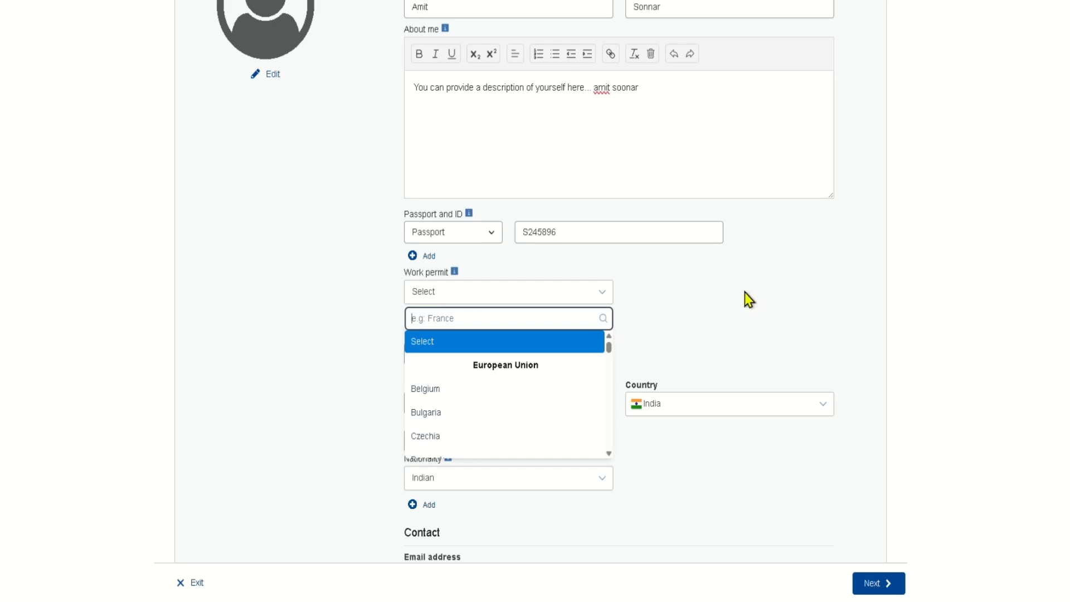
pyautogui.click(686, 351)
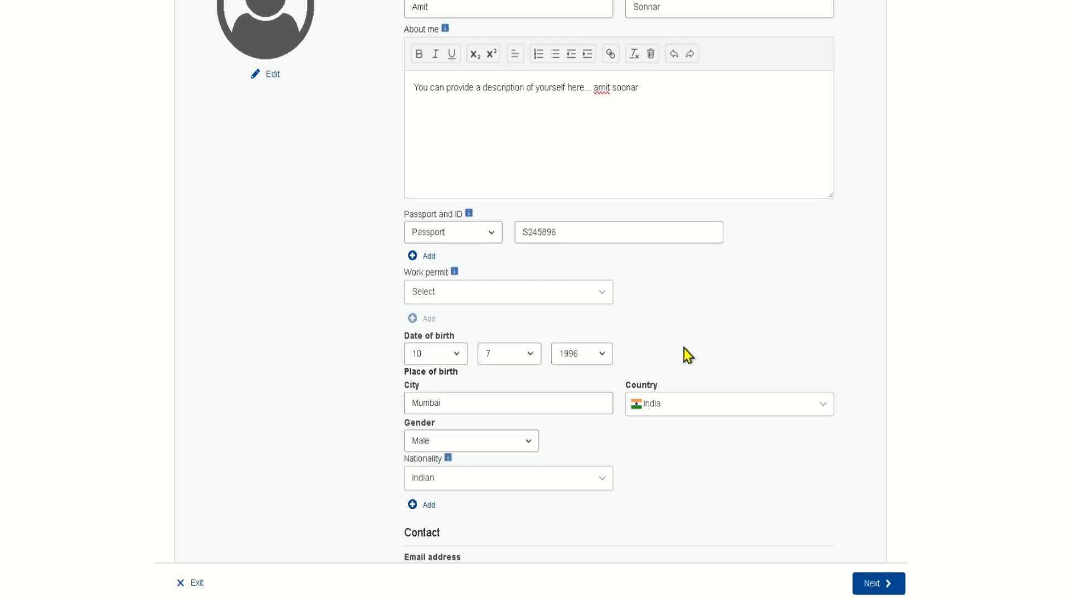
# - Fill in the e-mail address from the saved suggestion
pyautogui.scroll(-5, 670, 421)
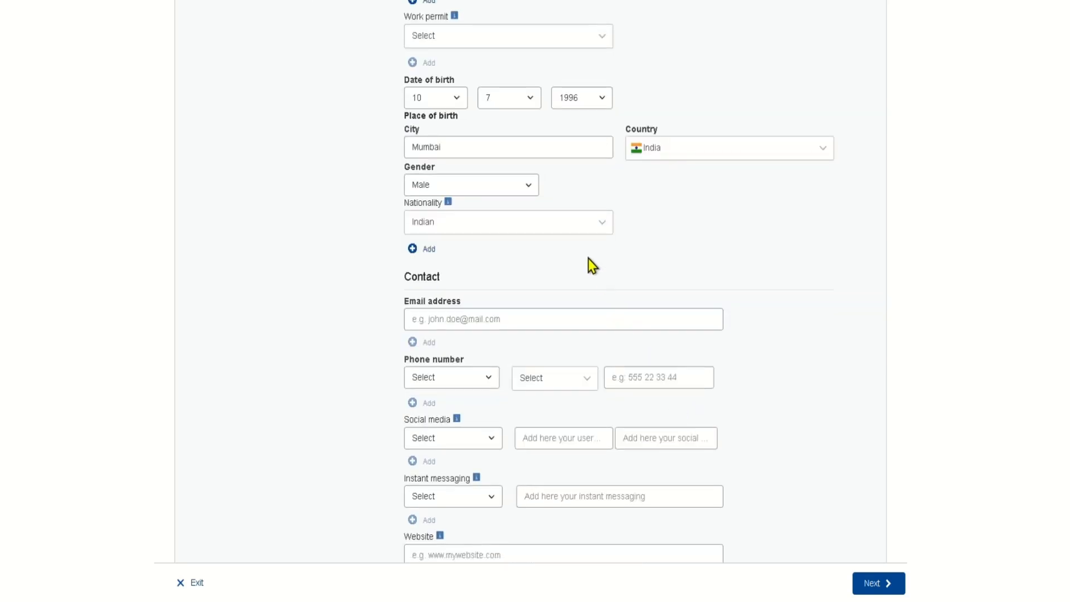
pyautogui.scroll(-1, 501, 243)
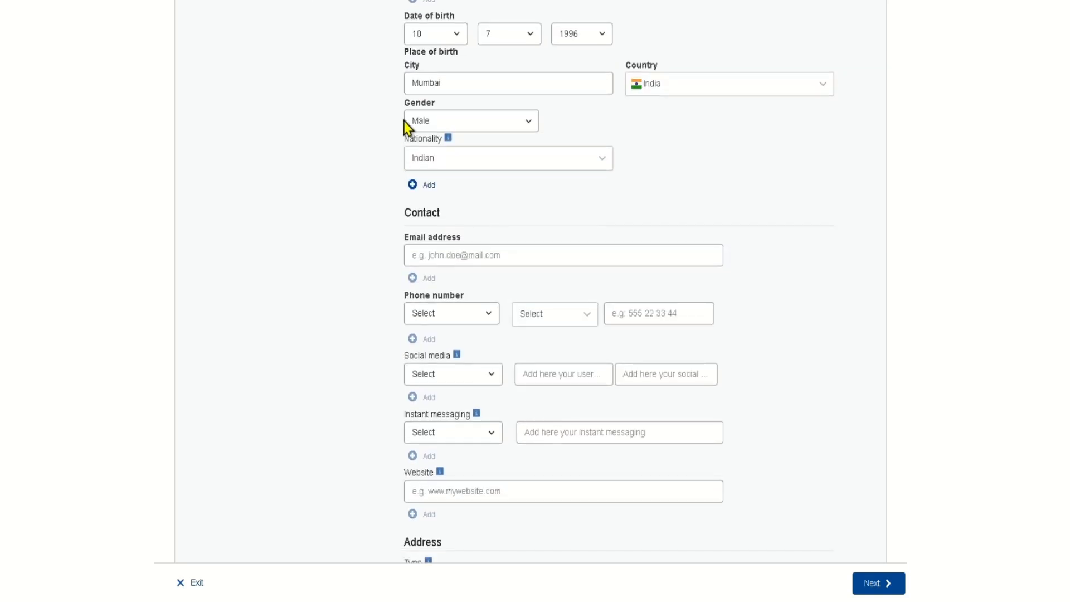
pyautogui.scroll(-1, 656, 149)
pyautogui.scroll(-1, 521, 236)
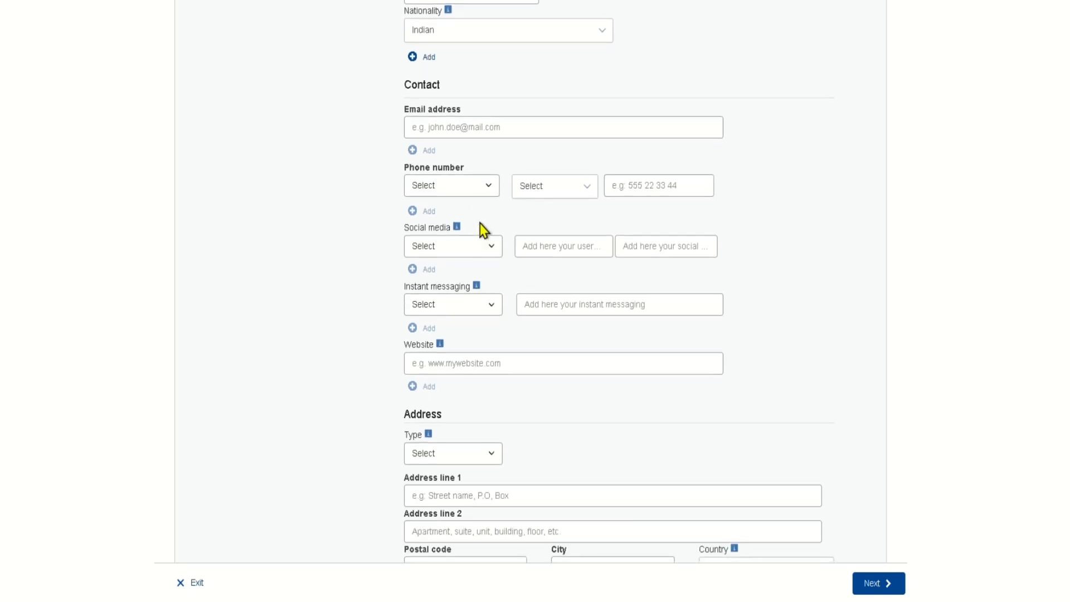
pyautogui.click(450, 127)
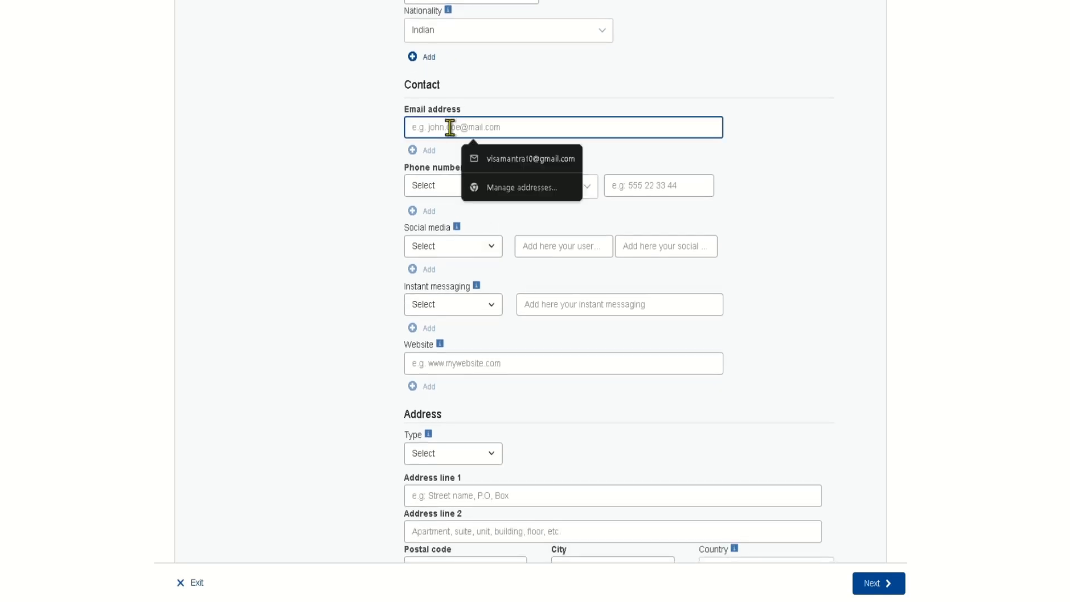
pyautogui.click(497, 161)
# - Add the contact's Mobile phone number with the India +91 country code
pyautogui.click(453, 191)
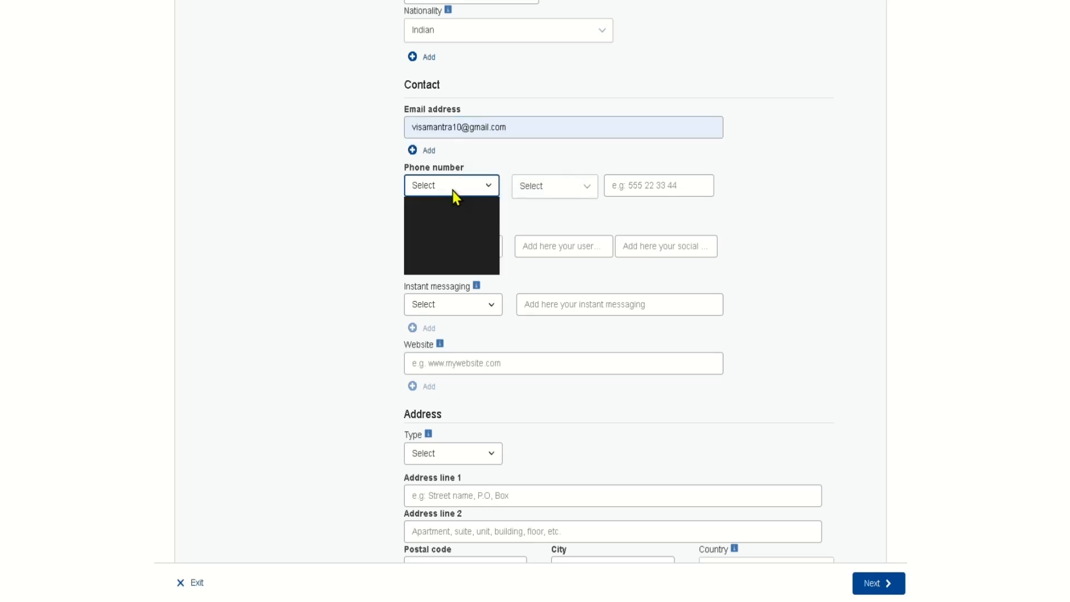
pyautogui.click(448, 252)
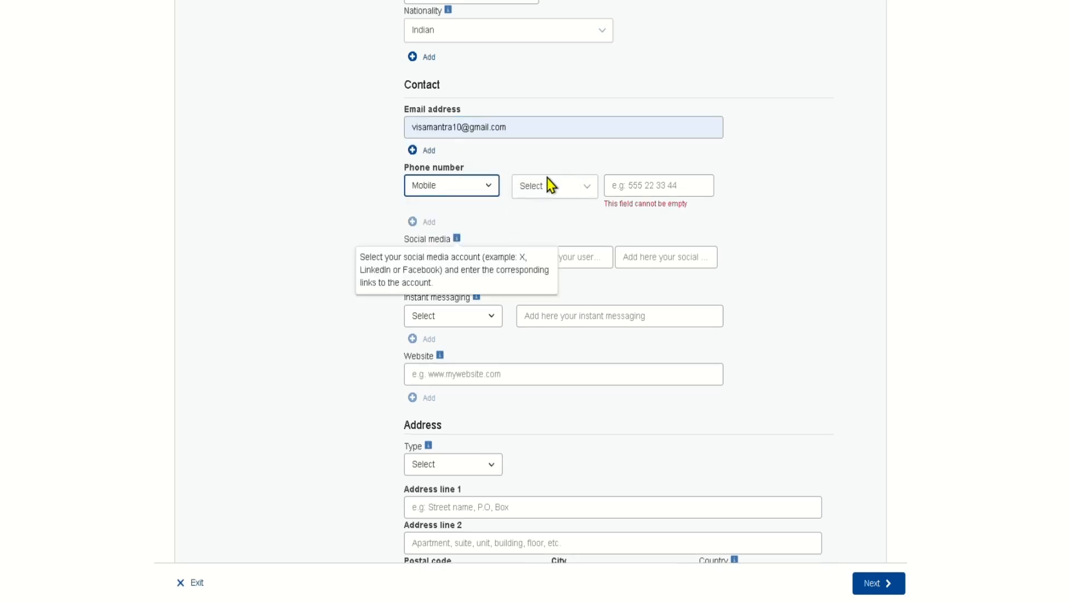
pyautogui.click(557, 189)
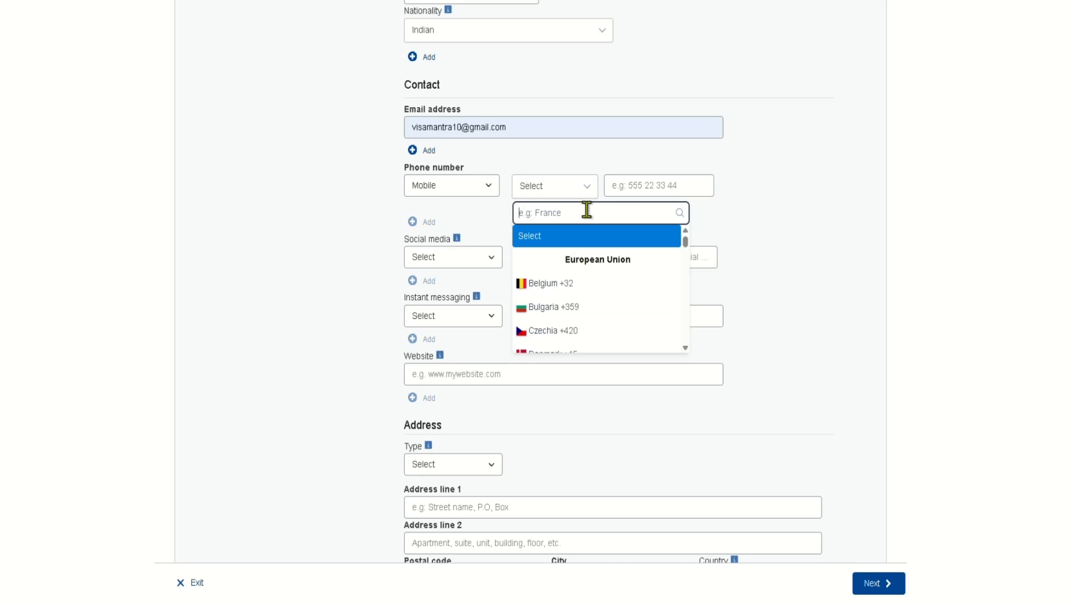
pyautogui.write('in')
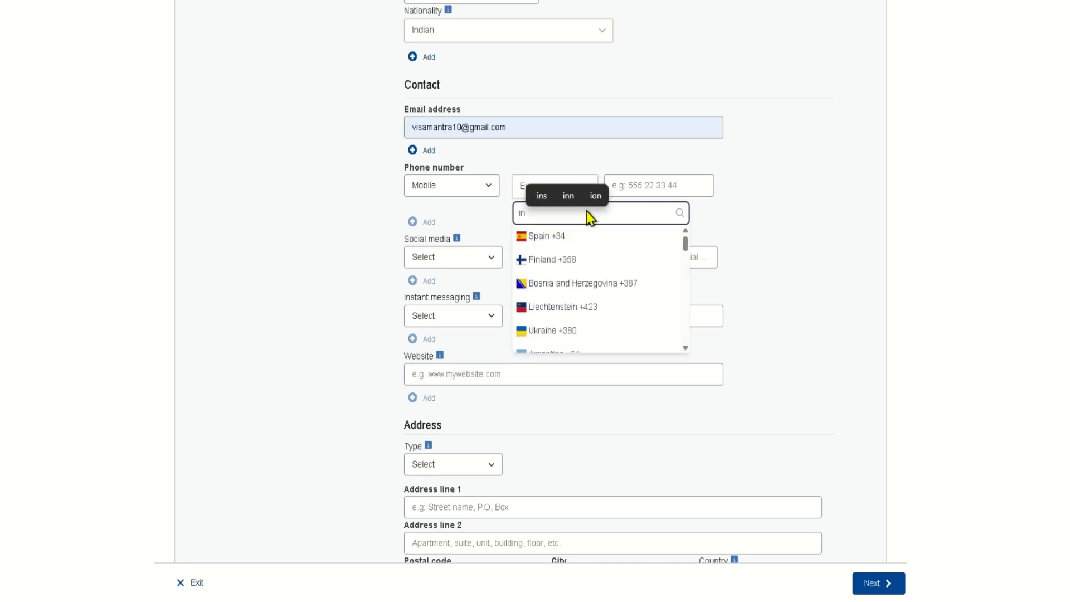
pyautogui.write('d')
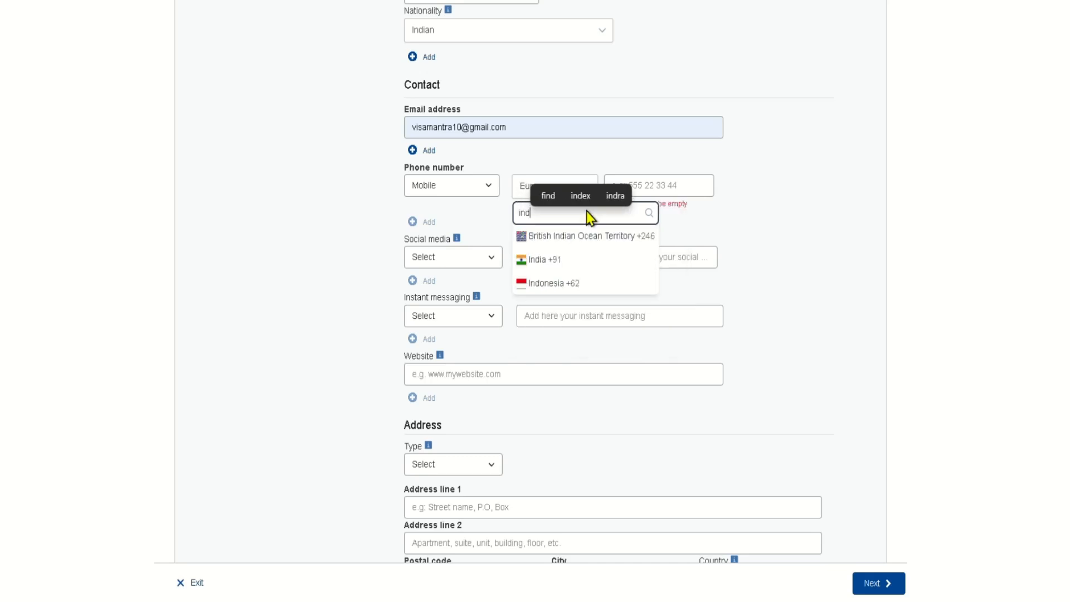
pyautogui.press('Down')
pyautogui.press('Return')
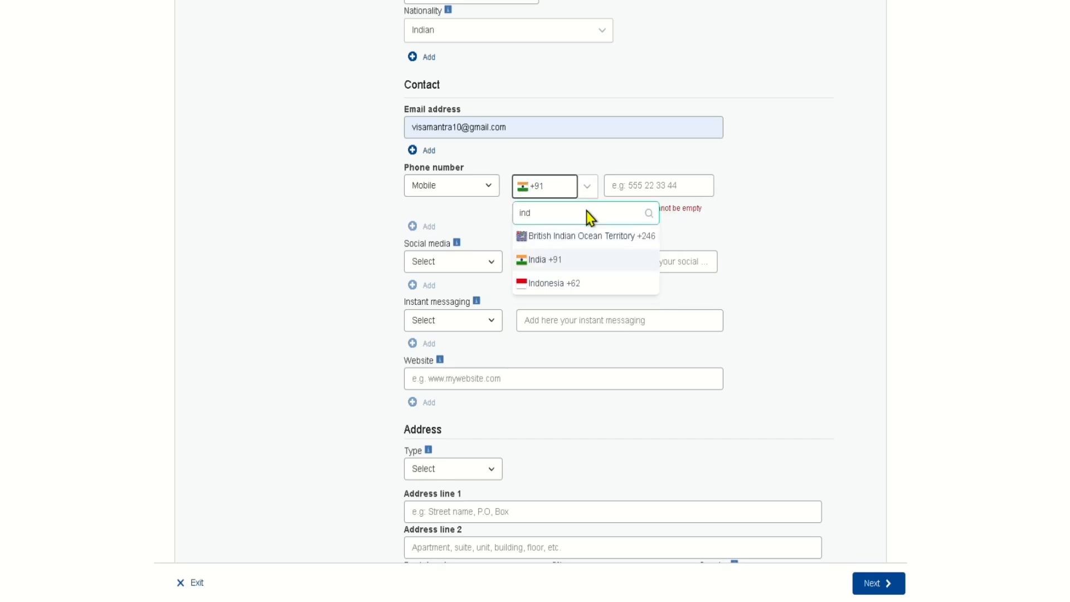
pyautogui.click(647, 185)
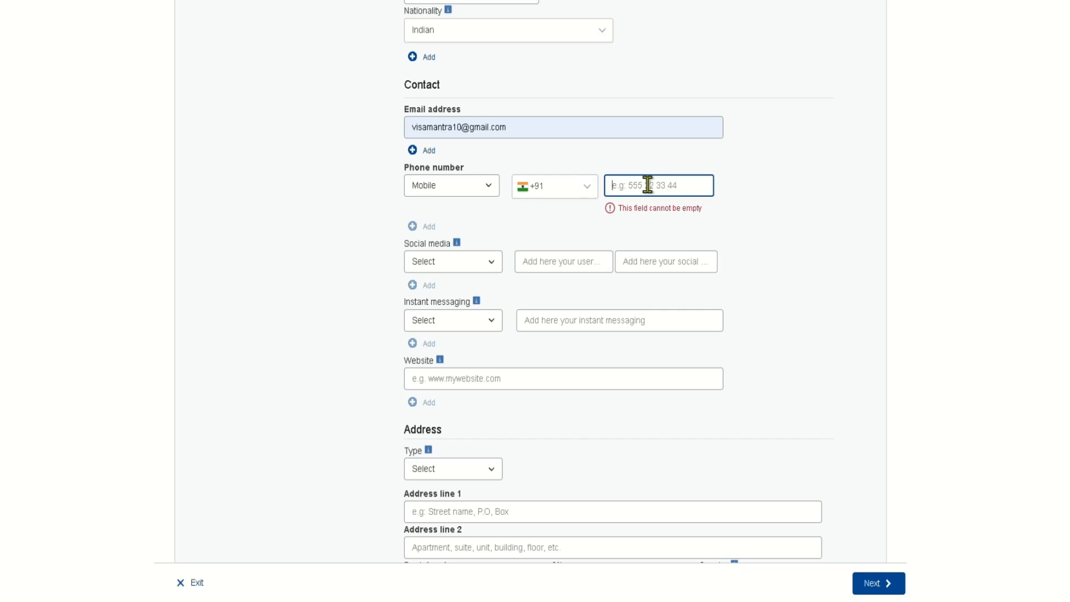
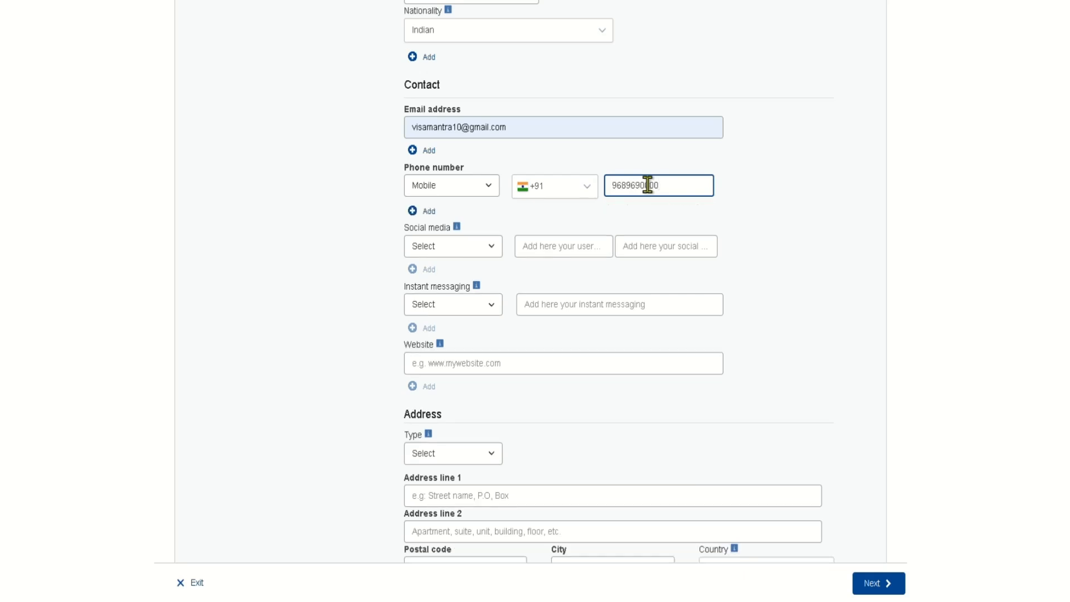
# - Leave the Social media platform unselected and move on past contact details
pyautogui.scroll(-2, 457, 269)
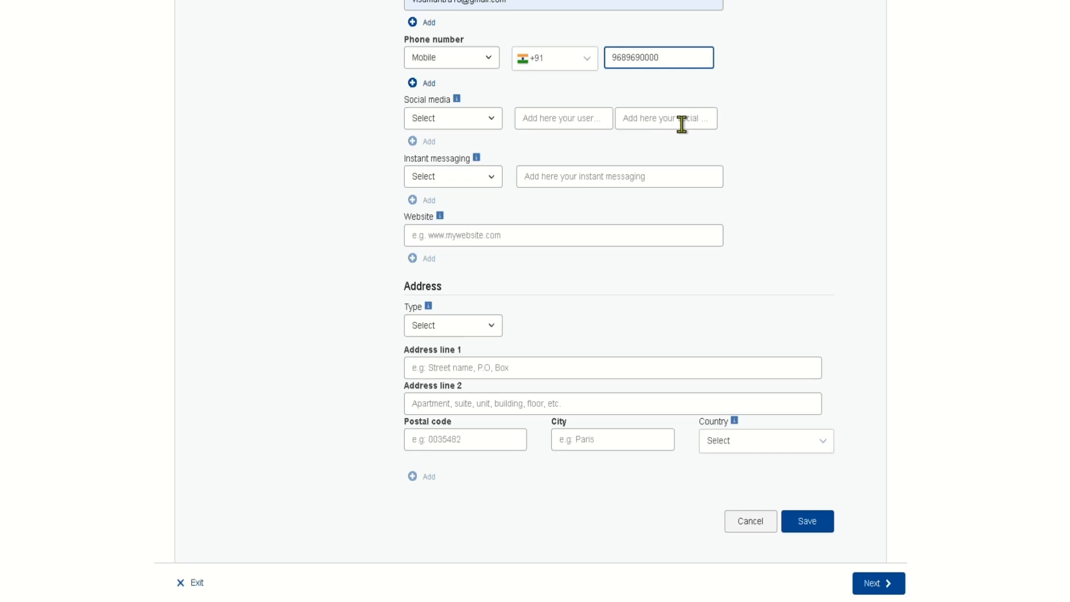
pyautogui.click(477, 123)
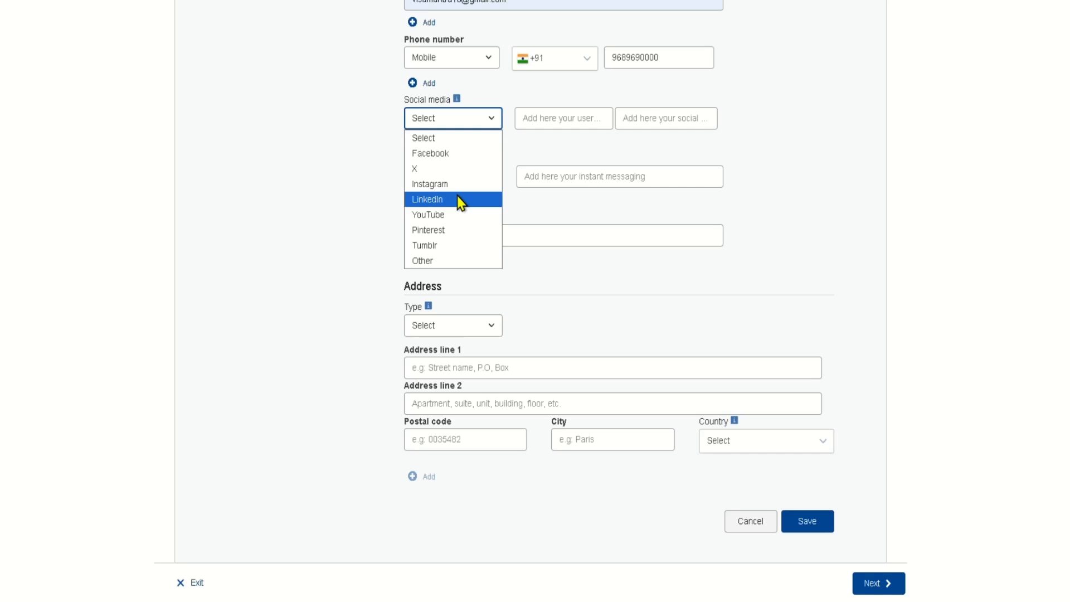
pyautogui.click(574, 219)
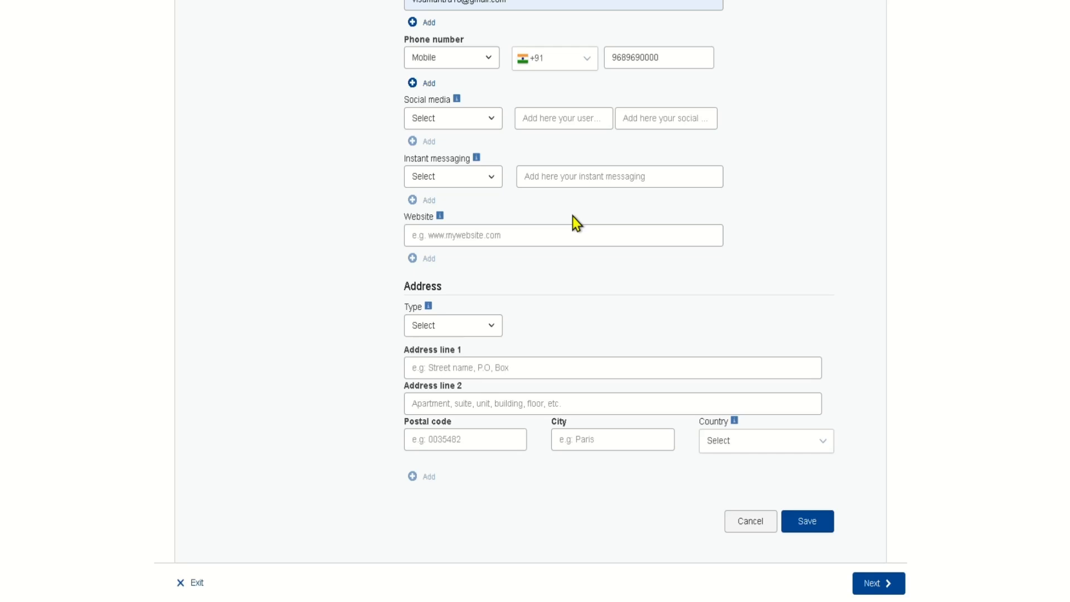
pyautogui.scroll(-1, 573, 216)
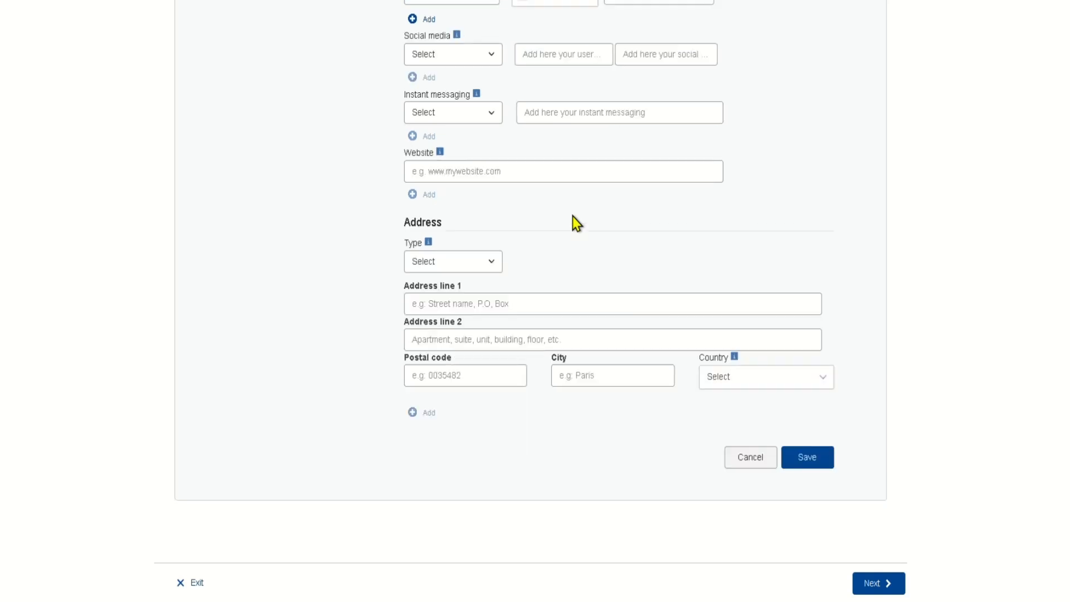
pyautogui.scroll(-1, 573, 217)
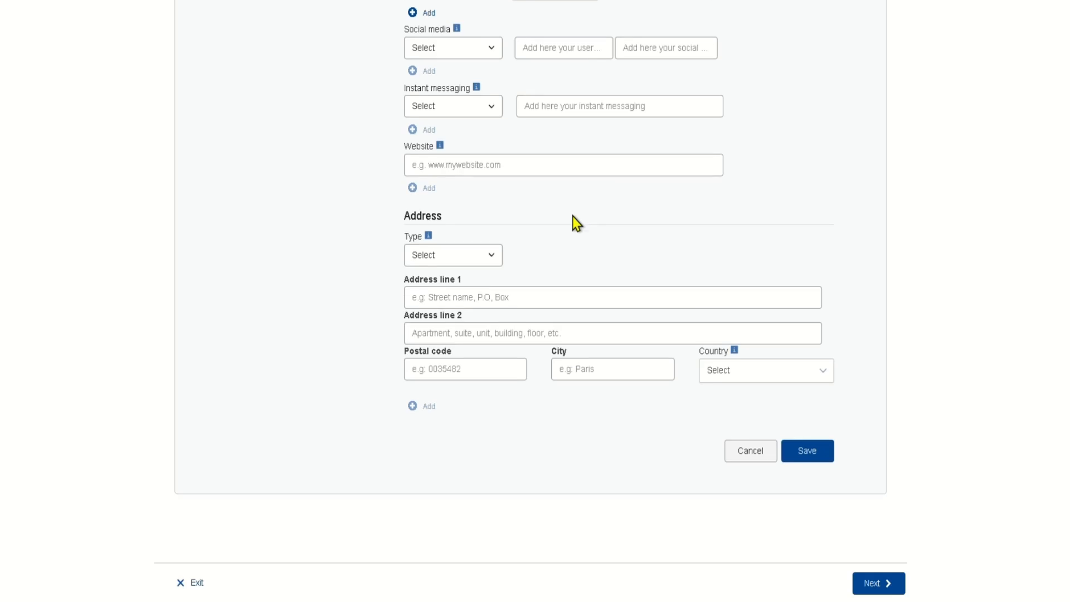
# - Mark the address as Home and enter both address lines, postal code and city
pyautogui.click(474, 256)
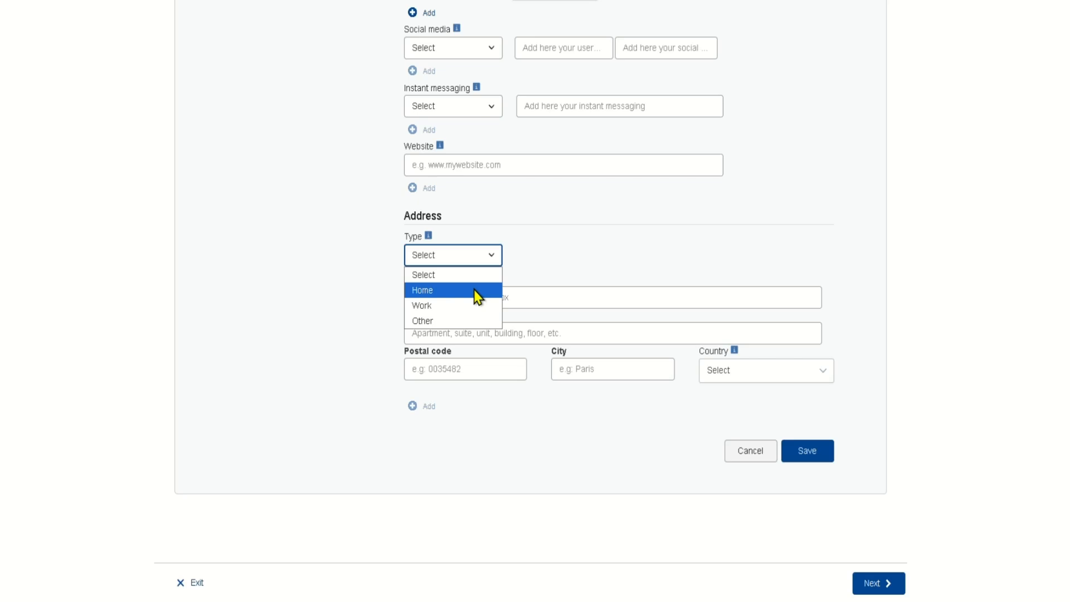
pyautogui.click(475, 290)
pyautogui.click(468, 298)
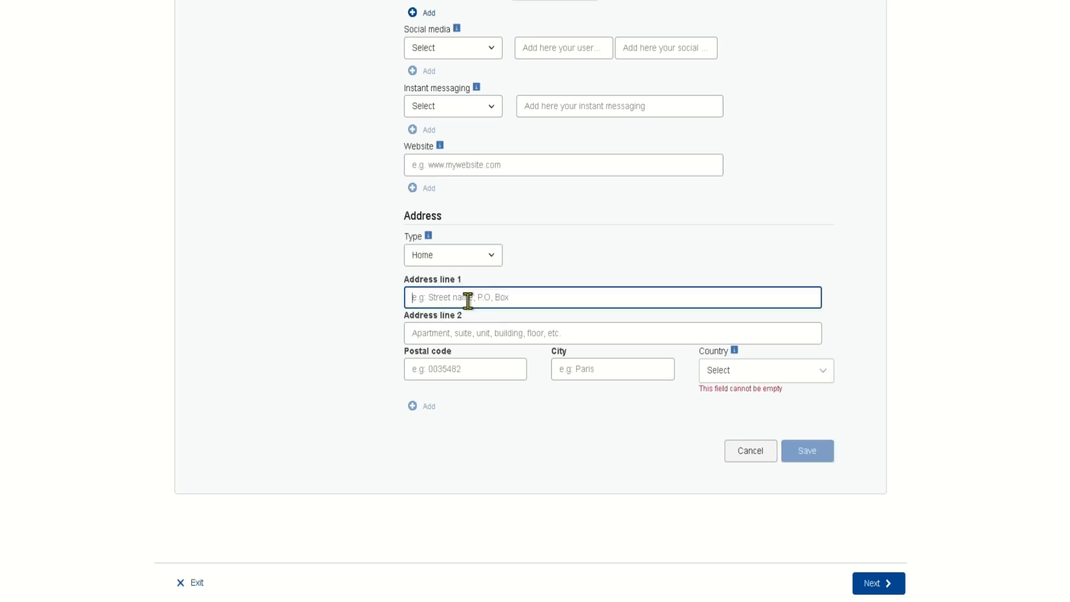
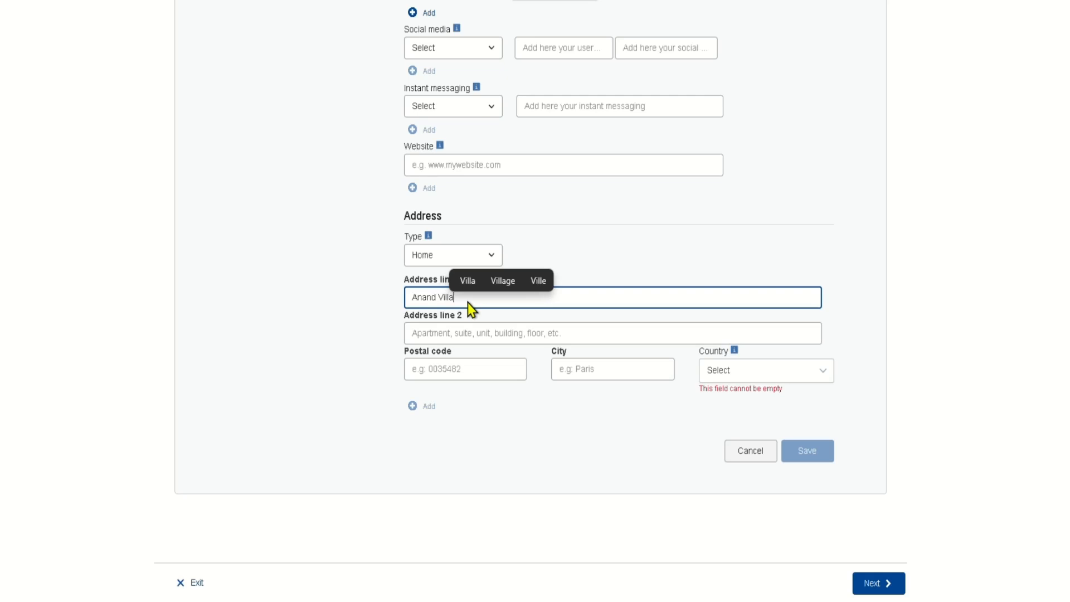
pyautogui.press('Tab')
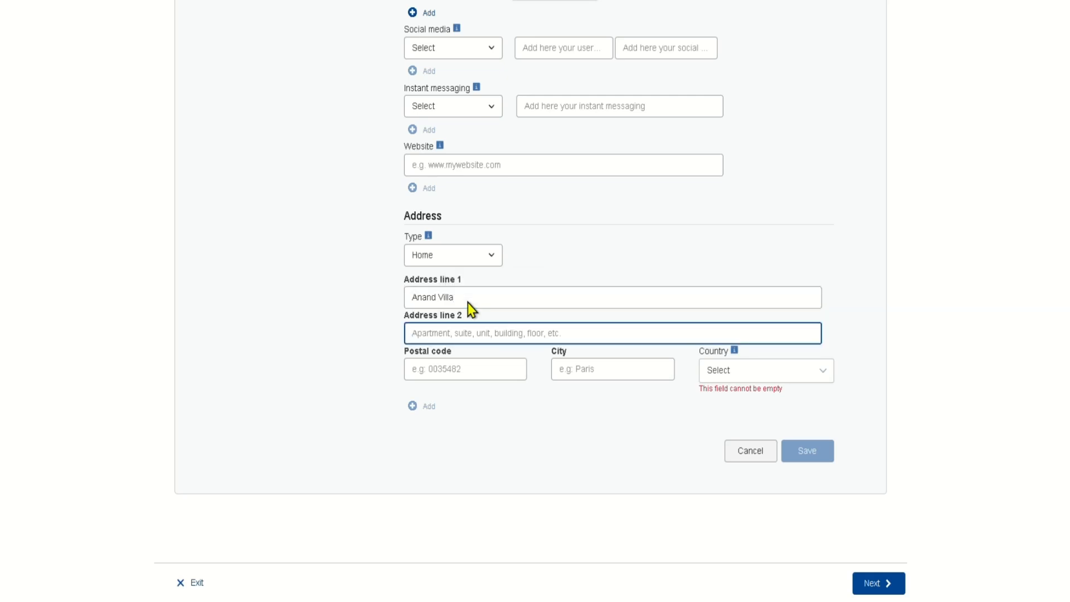
pyautogui.write('road')
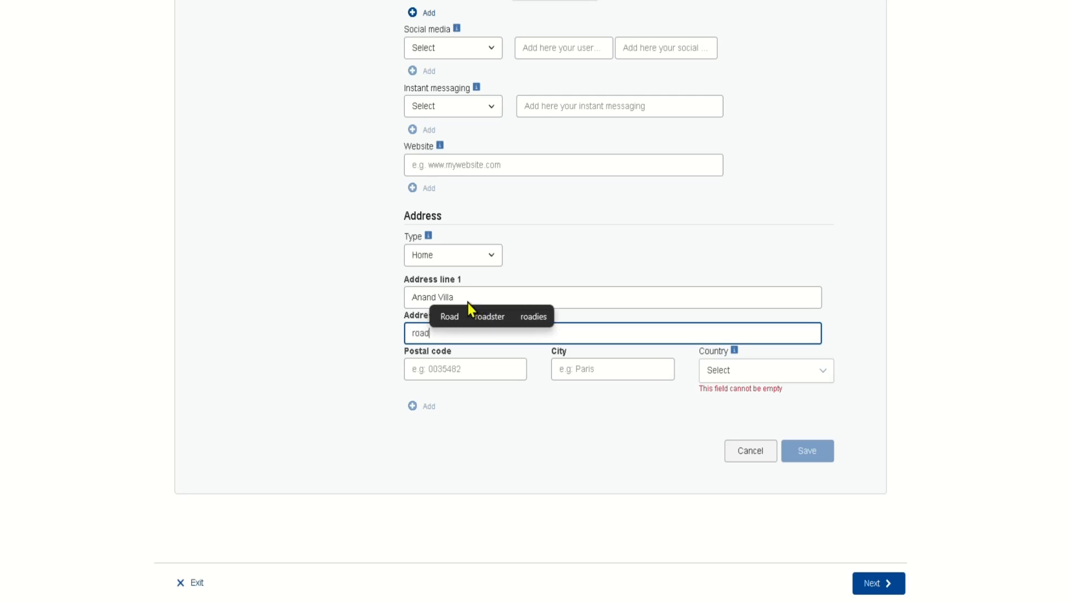
pyautogui.press('Tab')
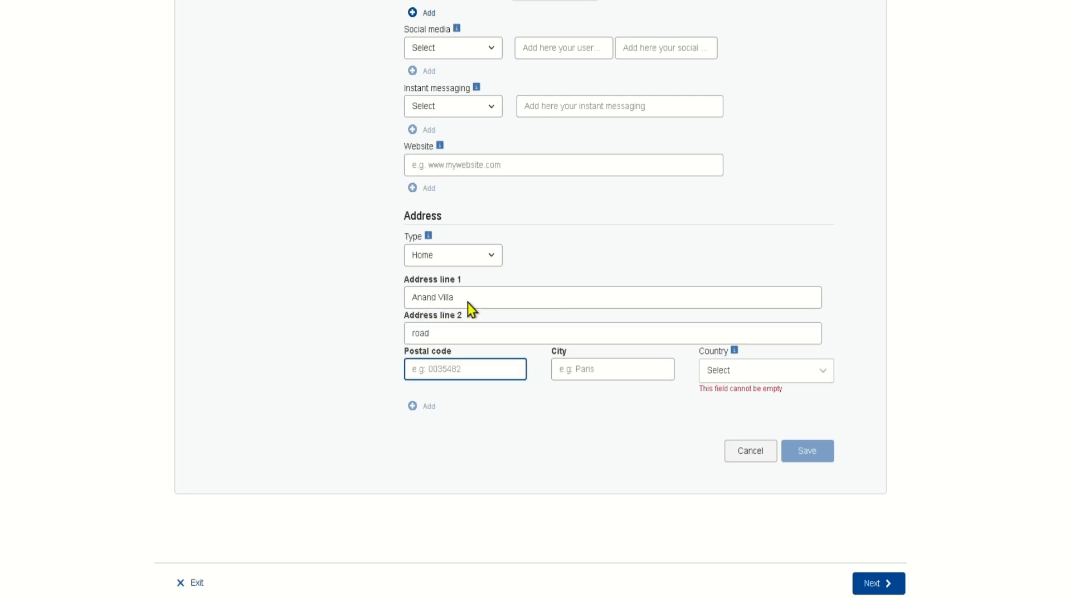
pyautogui.write('442003')
pyautogui.press('Tab')
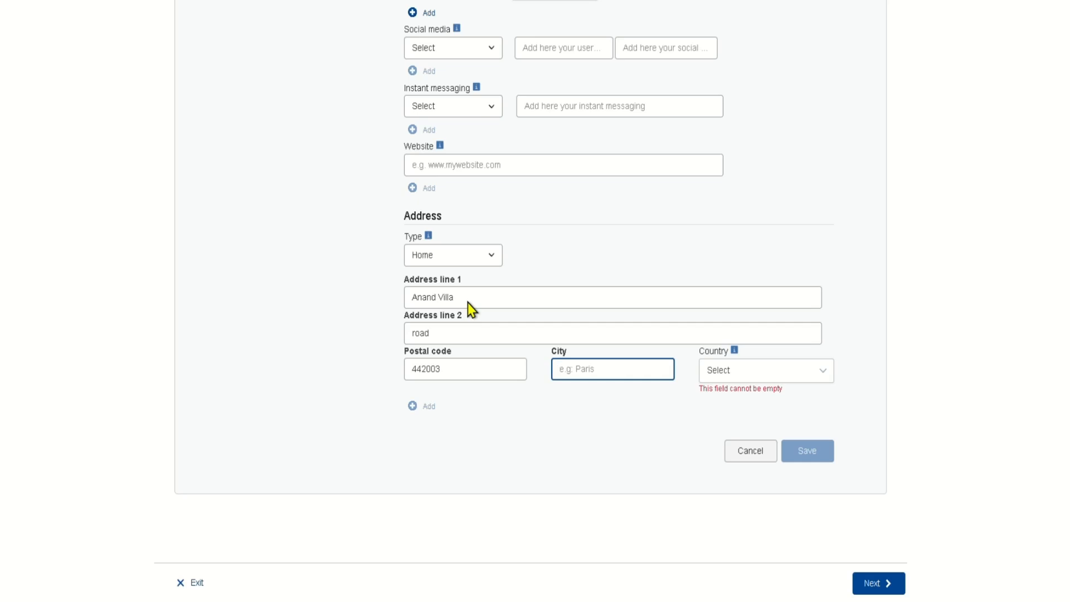
pyautogui.write('Mam')
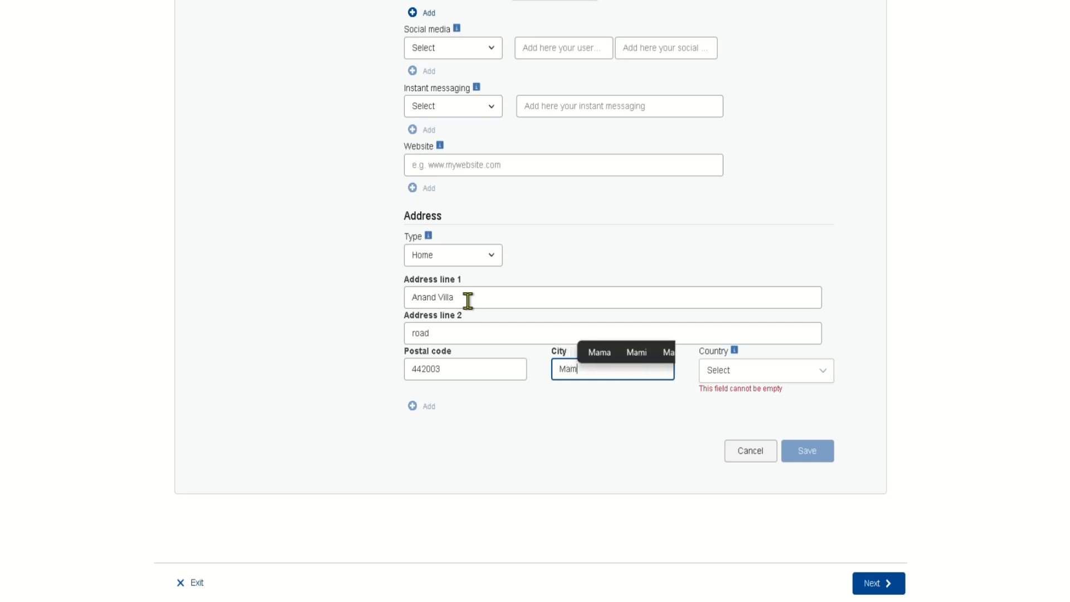
pyautogui.write('bai')
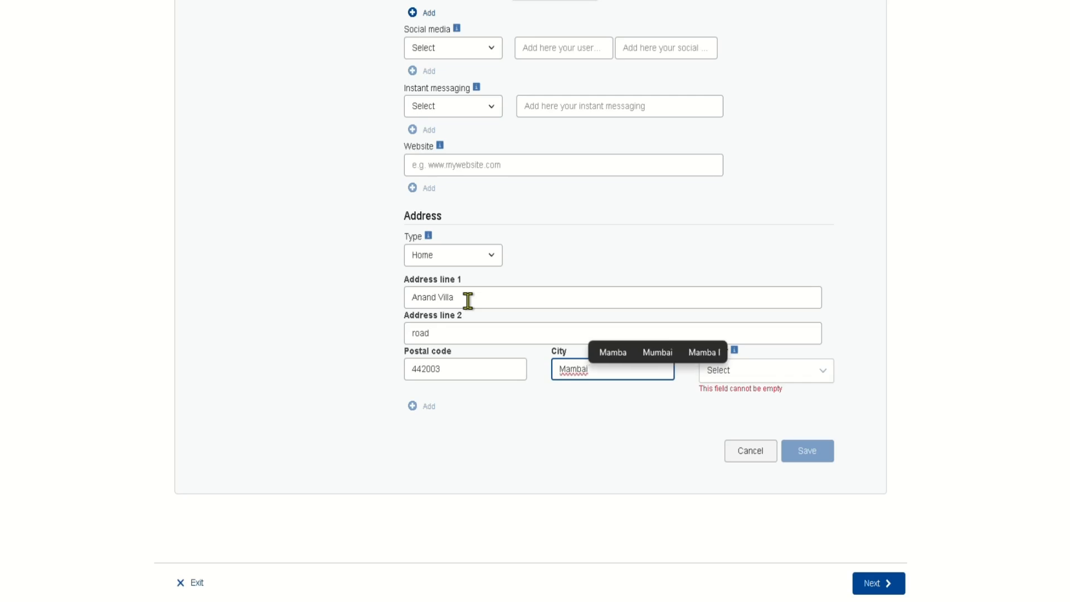
pyautogui.press('Tab')
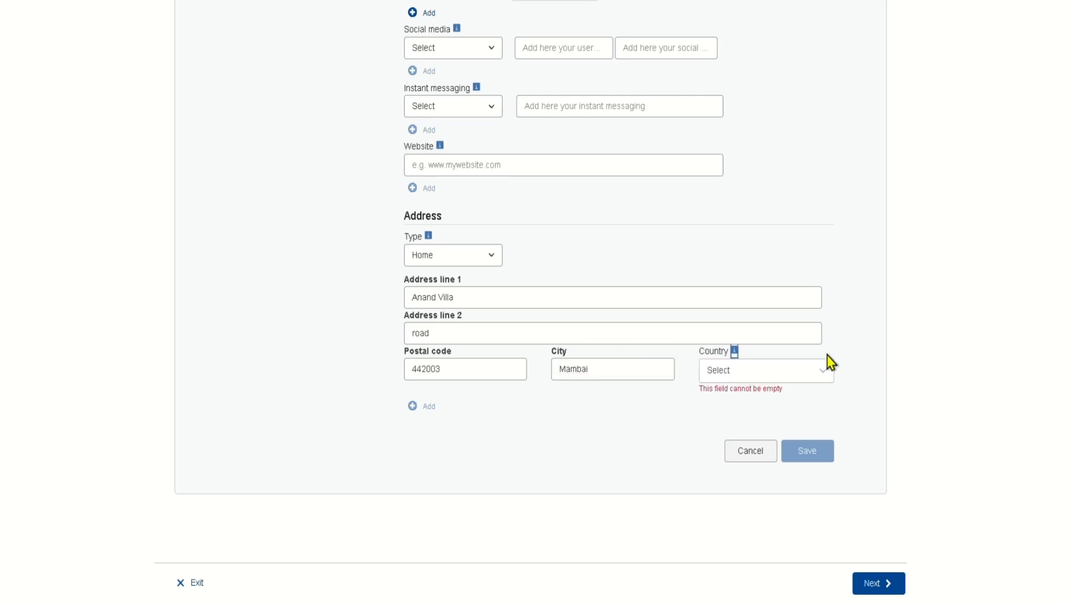
# - Set the address country to India
pyautogui.click(804, 380)
pyautogui.write('ind')
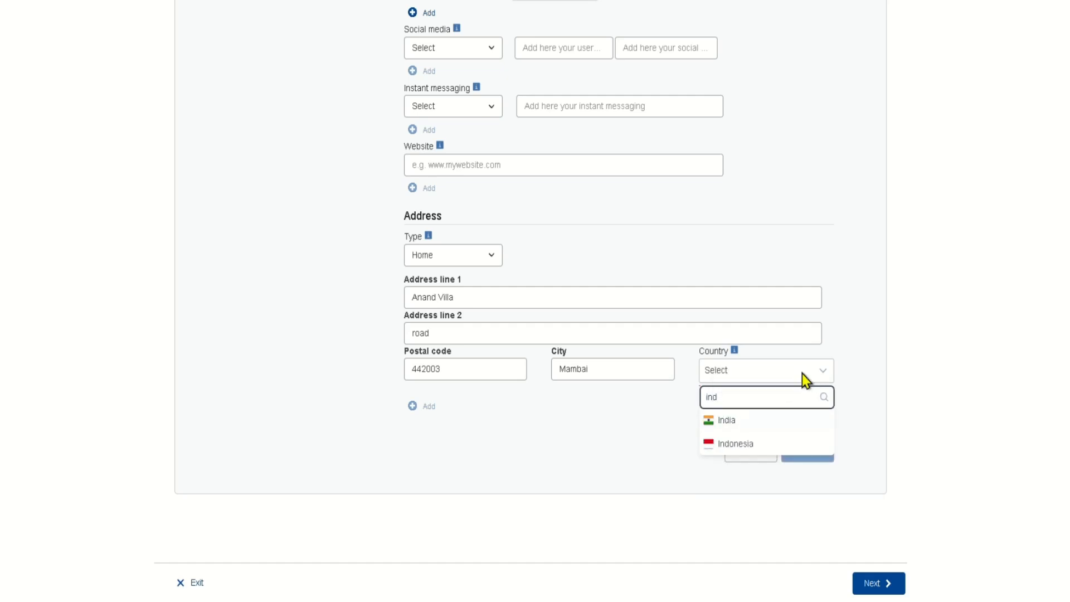
pyautogui.press('Down')
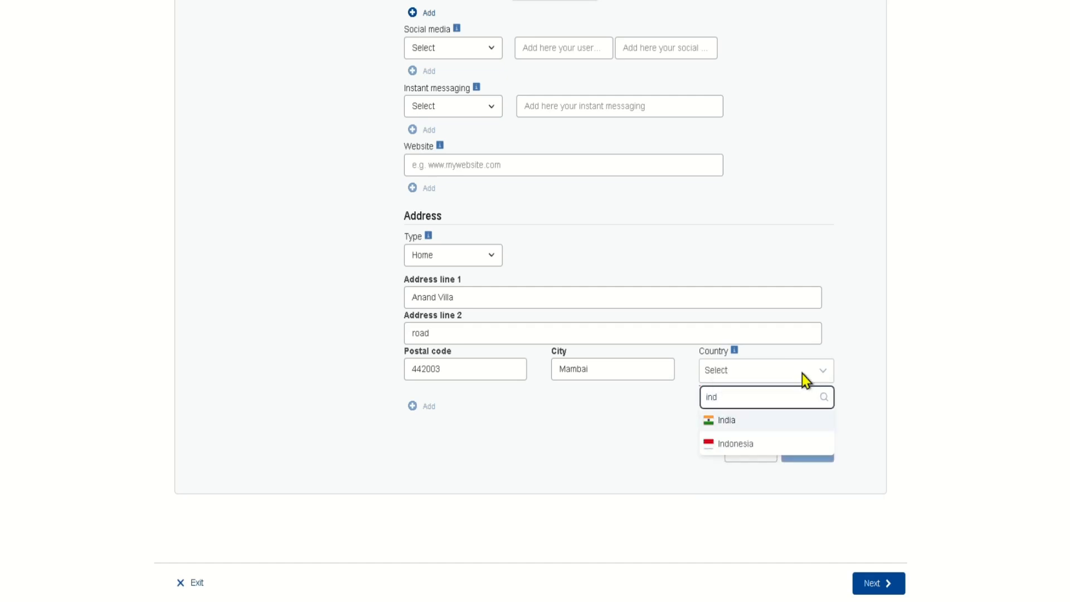
pyautogui.press('Return')
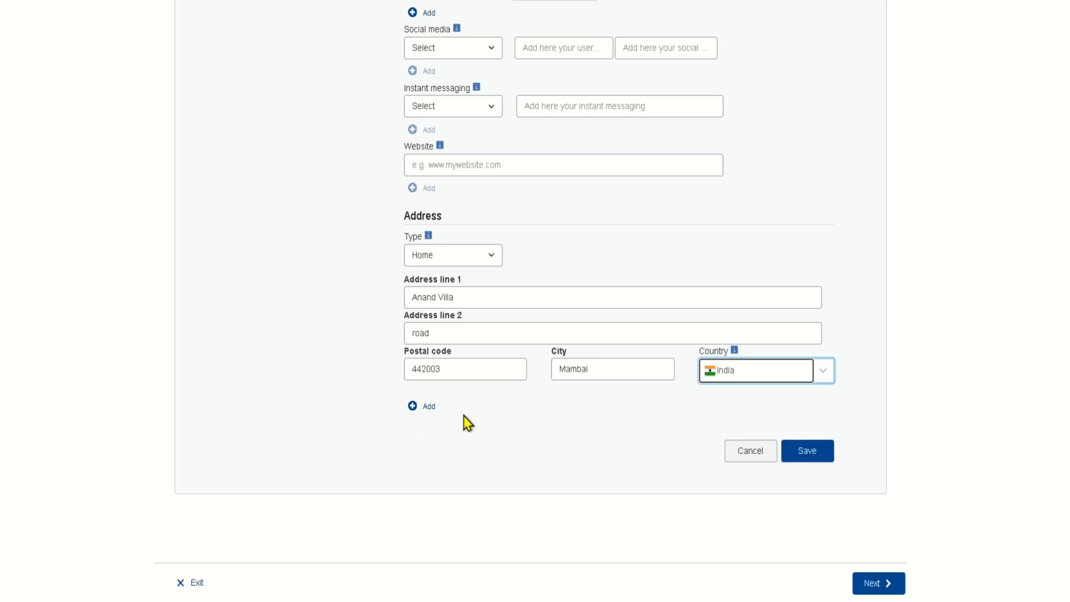
# - Save the personal details and add an empty Education and training section
pyautogui.click(811, 453)
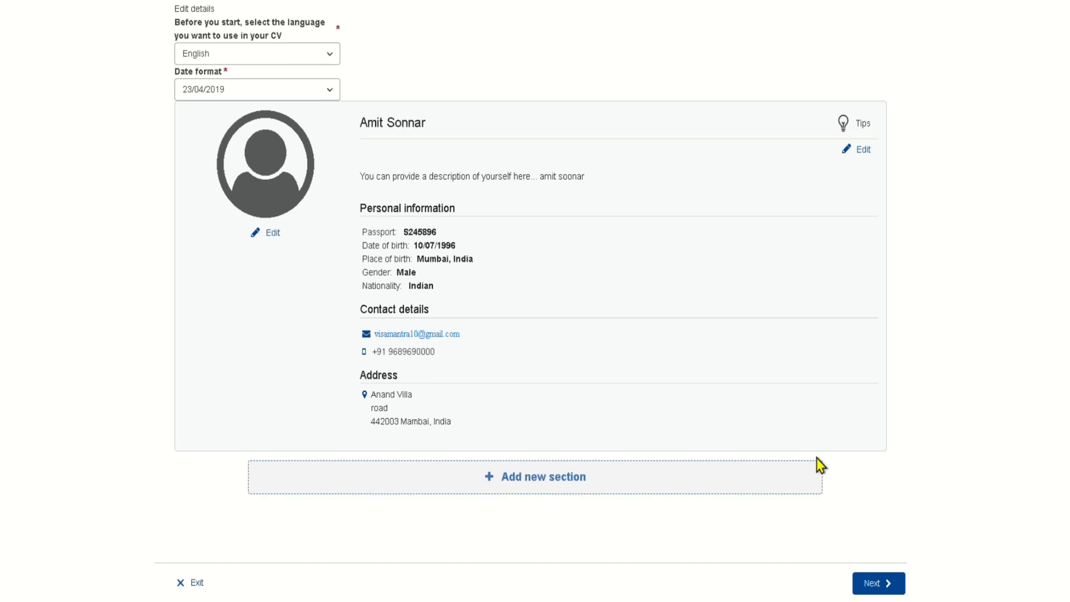
pyautogui.click(542, 481)
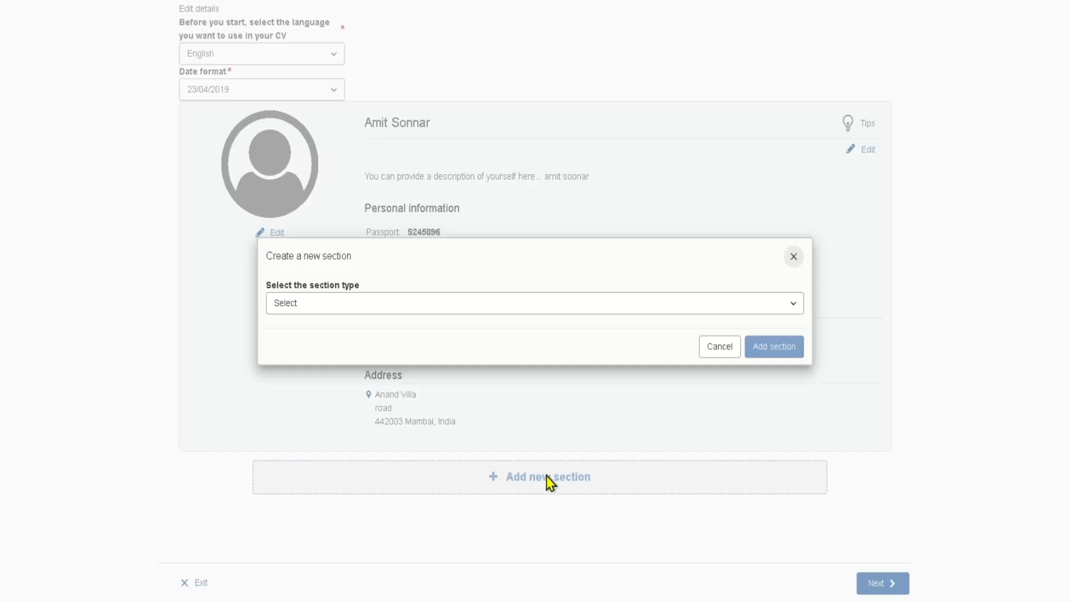
pyautogui.click(552, 308)
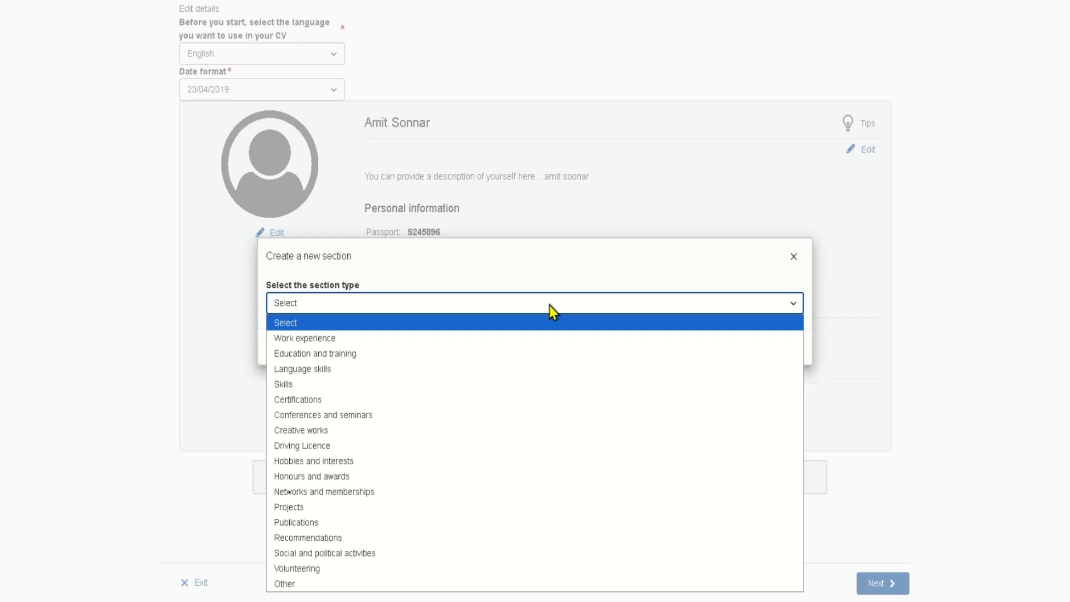
pyautogui.click(330, 357)
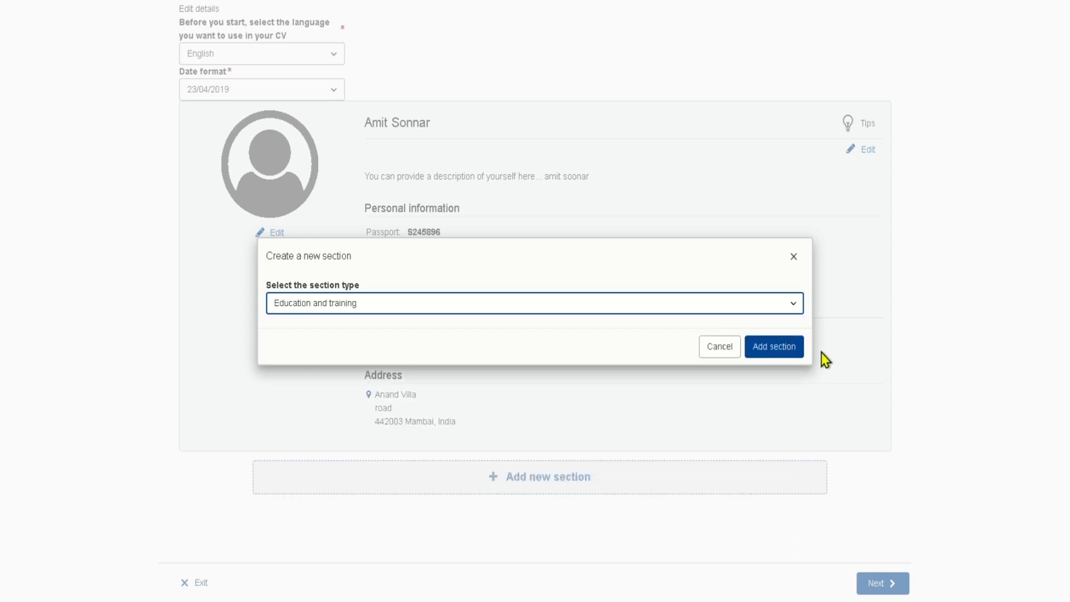
pyautogui.click(783, 349)
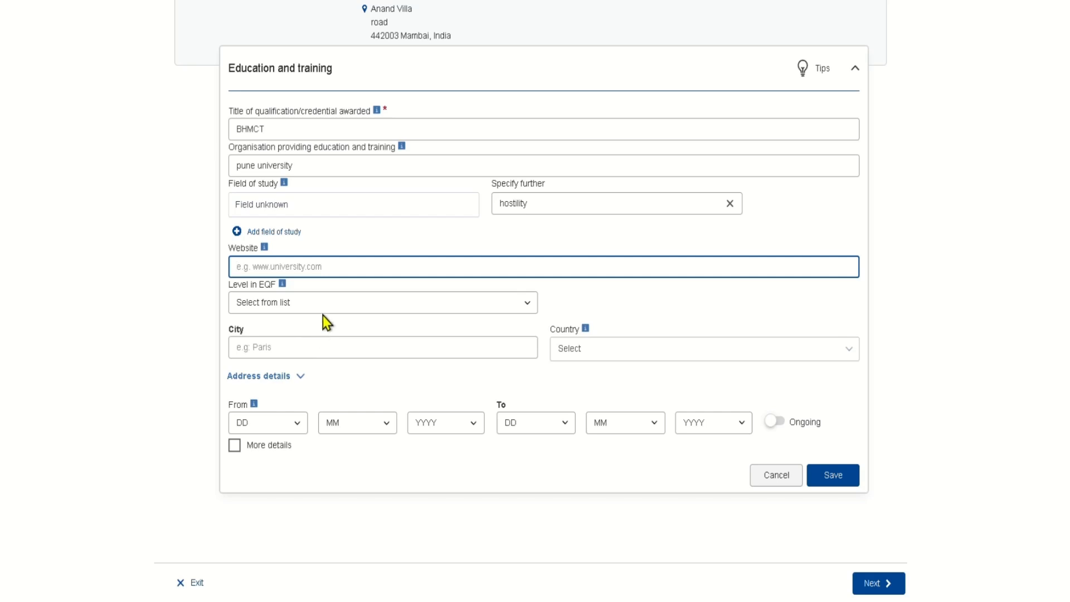
# - Set the BHMCT entry's qualification to EQF level 6 and save it to the CV
pyautogui.click(324, 313)
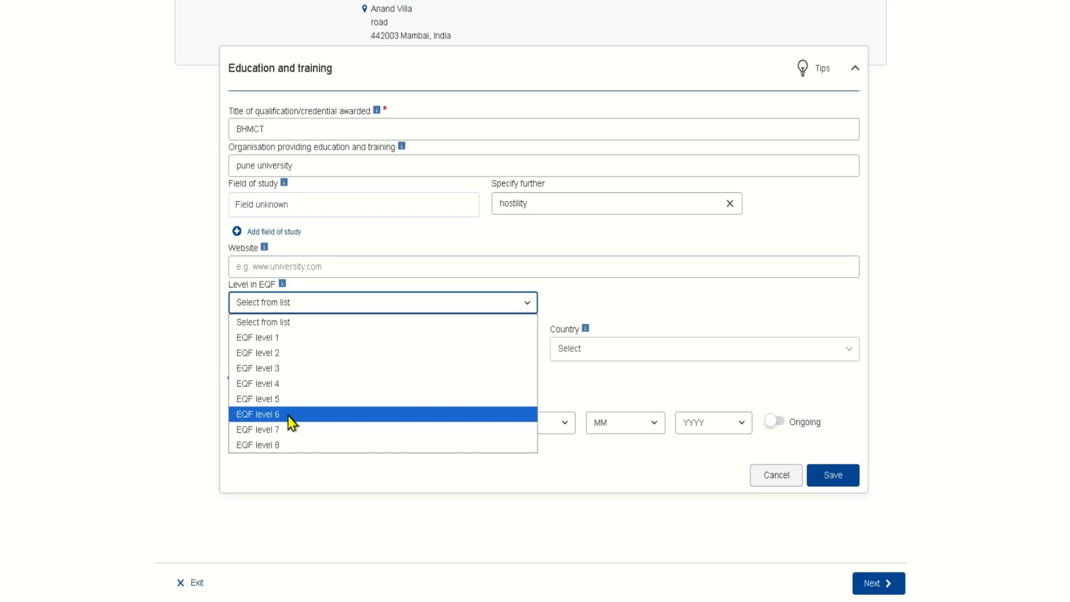
pyautogui.click(289, 416)
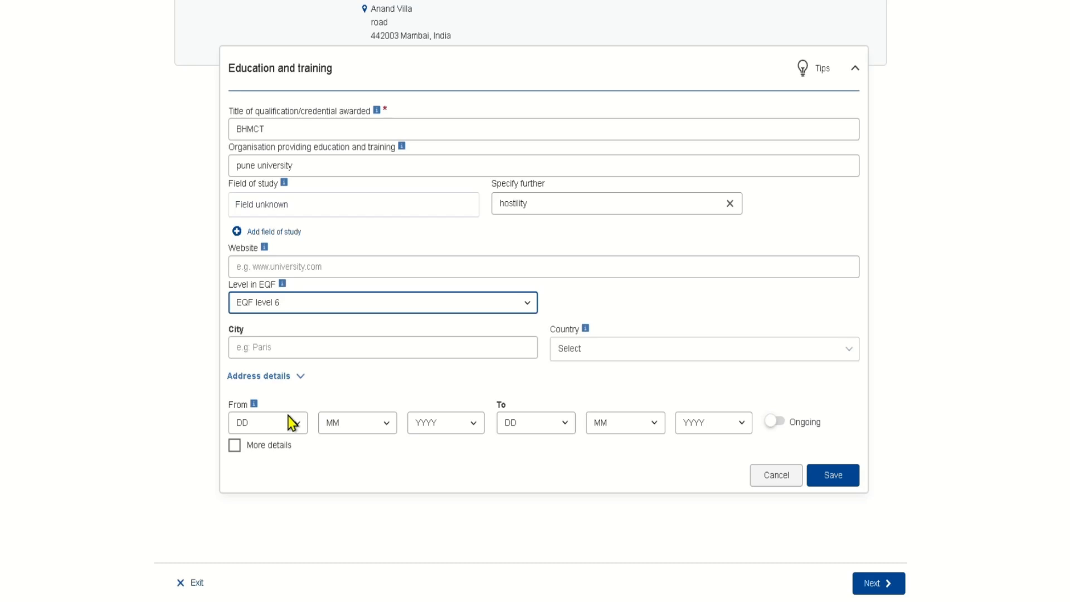
pyautogui.click(831, 477)
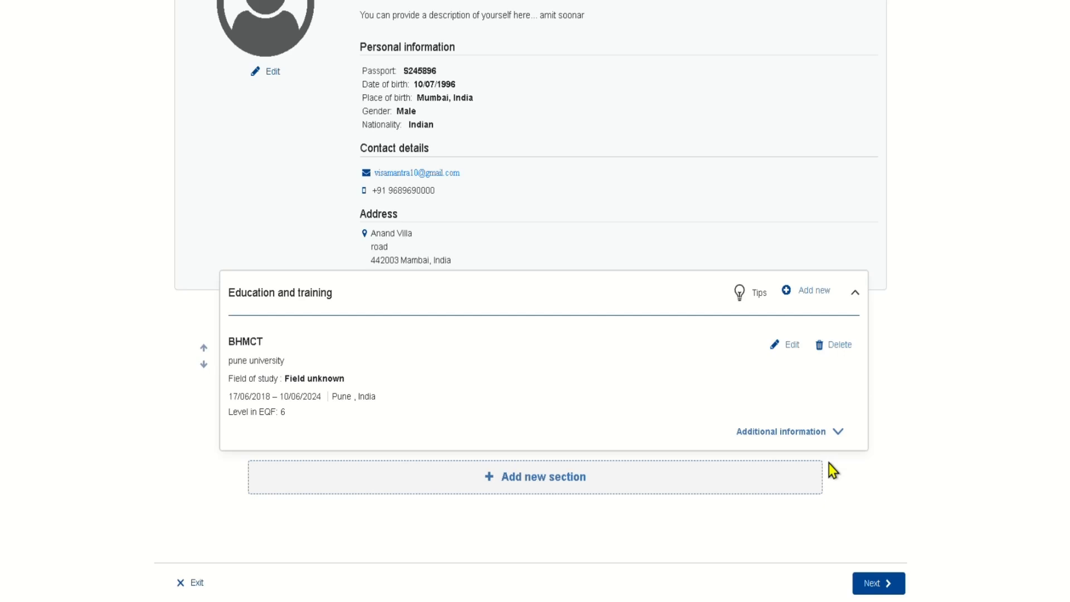
# - Create a new Work experience section from the section type list
pyautogui.click(625, 478)
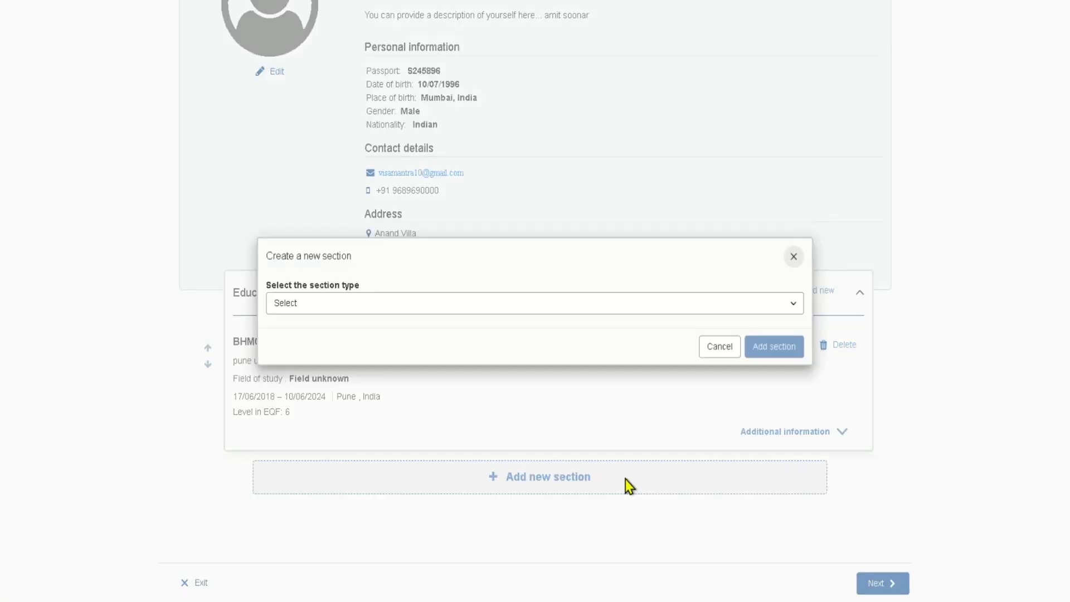
pyautogui.click(608, 305)
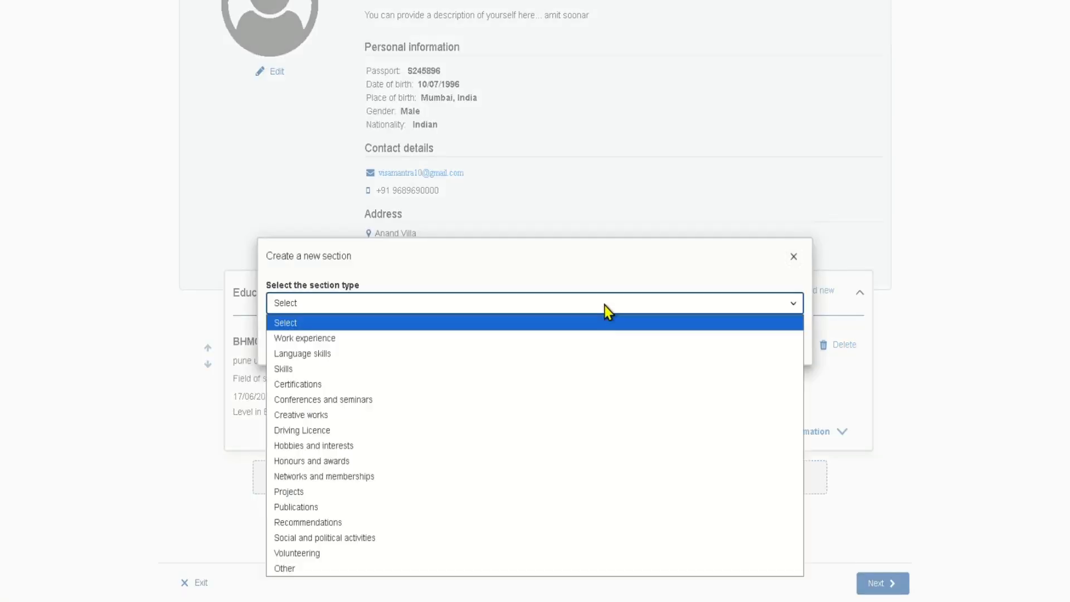
pyautogui.click(389, 340)
pyautogui.click(772, 350)
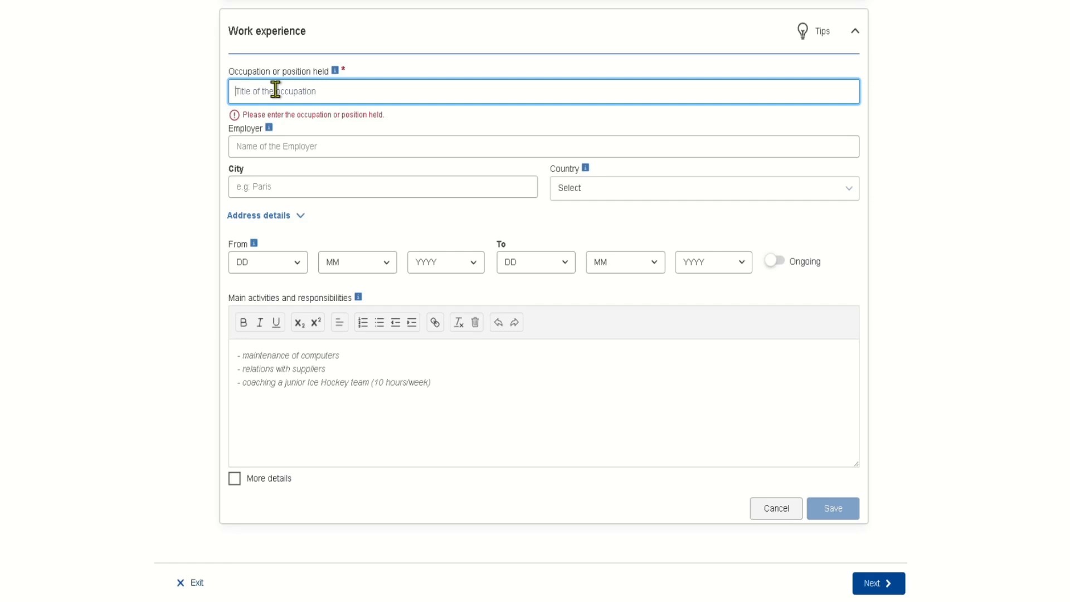
# - Enter Waiter as the occupation held, correcting the mistaken 'pune' and 'Writer' entries
pyautogui.write('pune')
pyautogui.press('Tab')
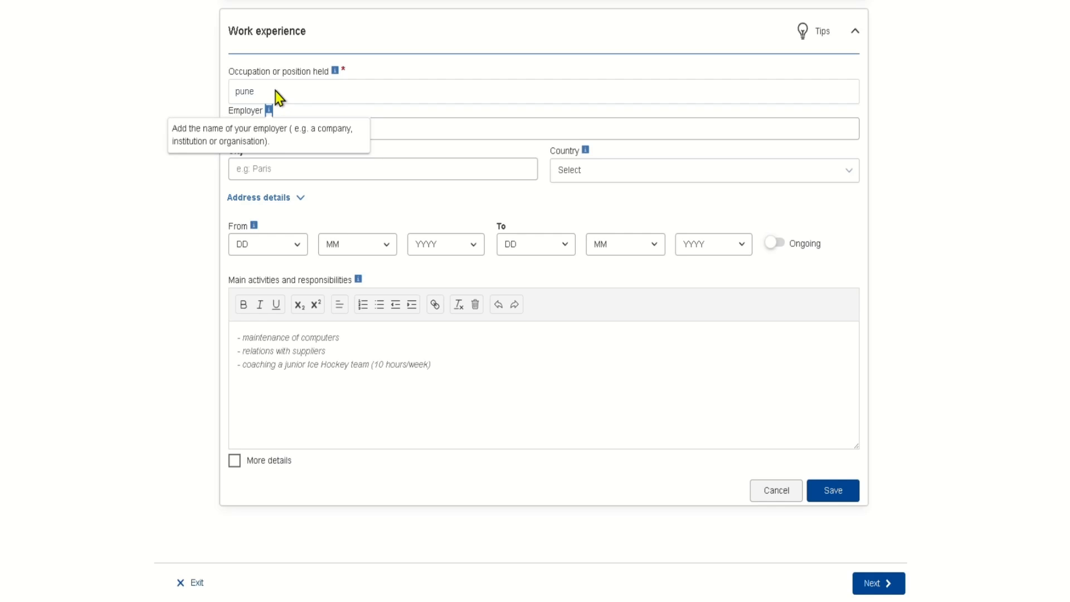
pyautogui.click(276, 91)
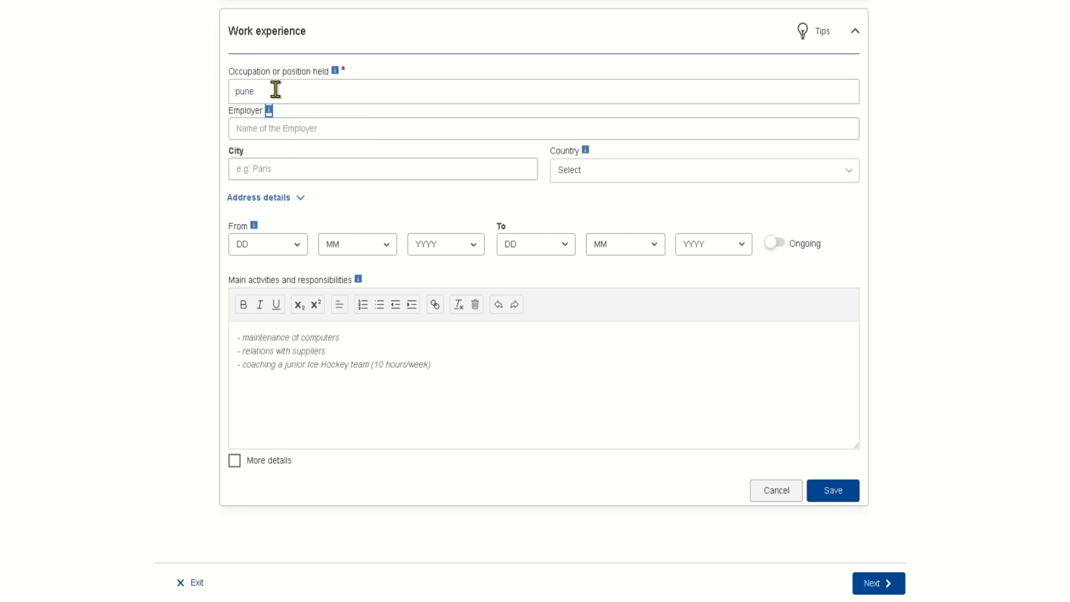
pyautogui.press('BackSpace')
pyautogui.press('BackSpace')
pyautogui.press('BackSpace')
pyautogui.press('BackSpace')
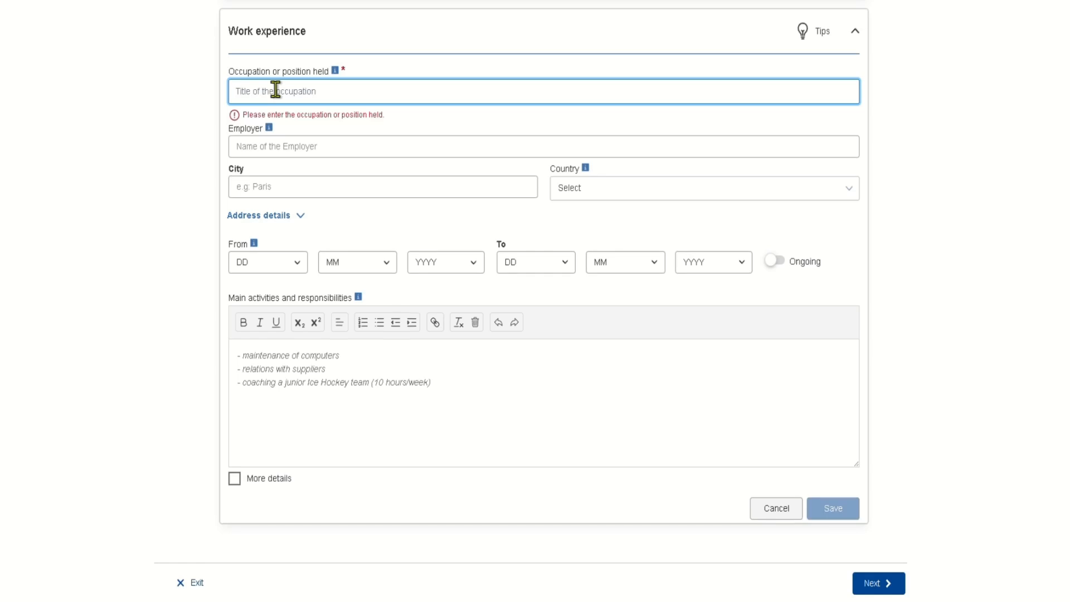
pyautogui.write('Waiter')
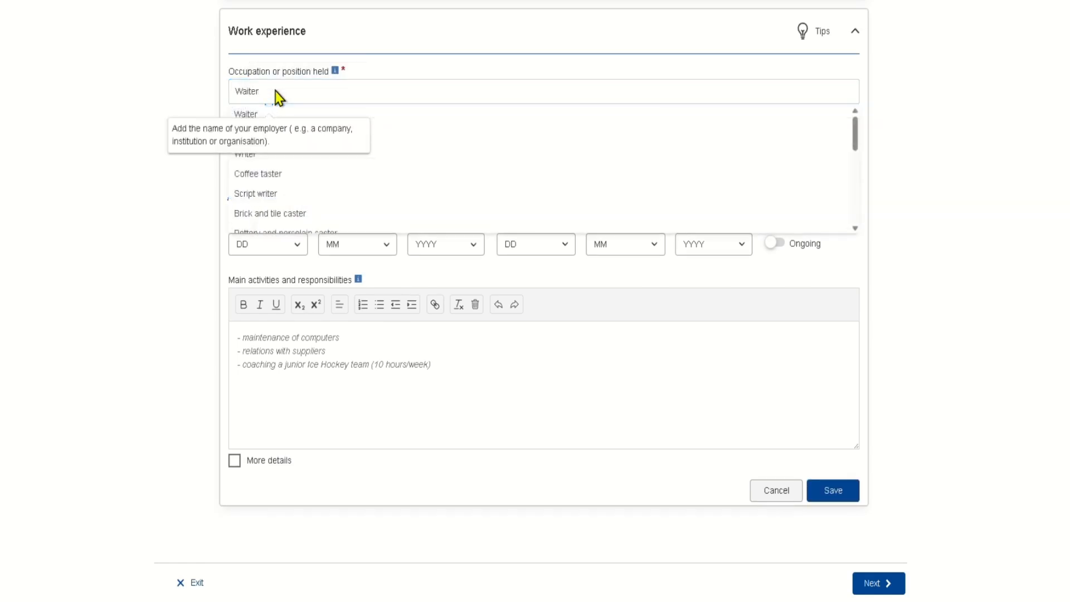
pyautogui.tripleClick(317, 206)
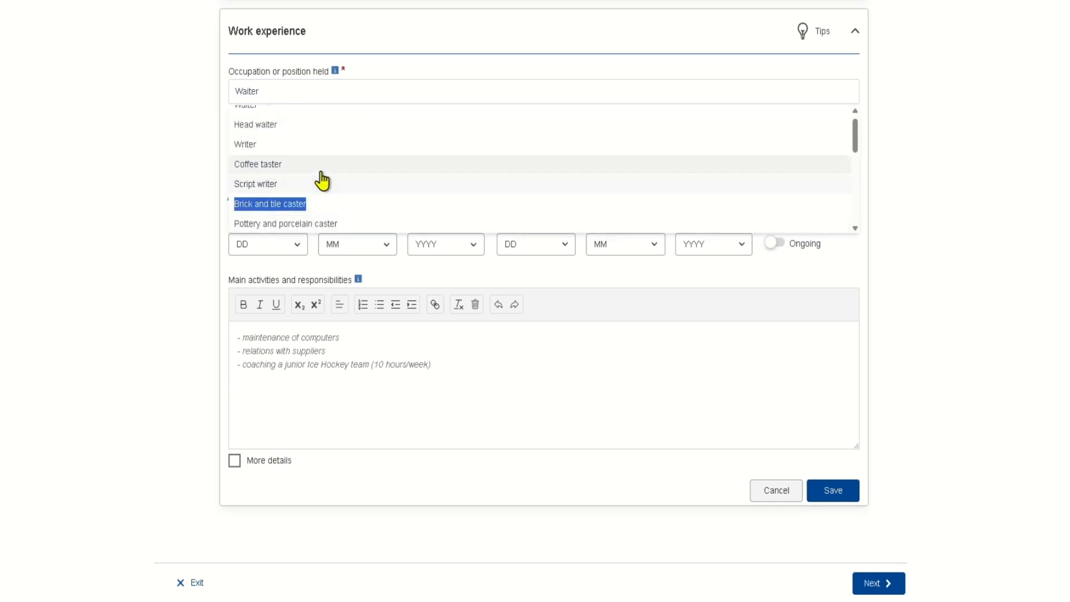
pyautogui.click(266, 148)
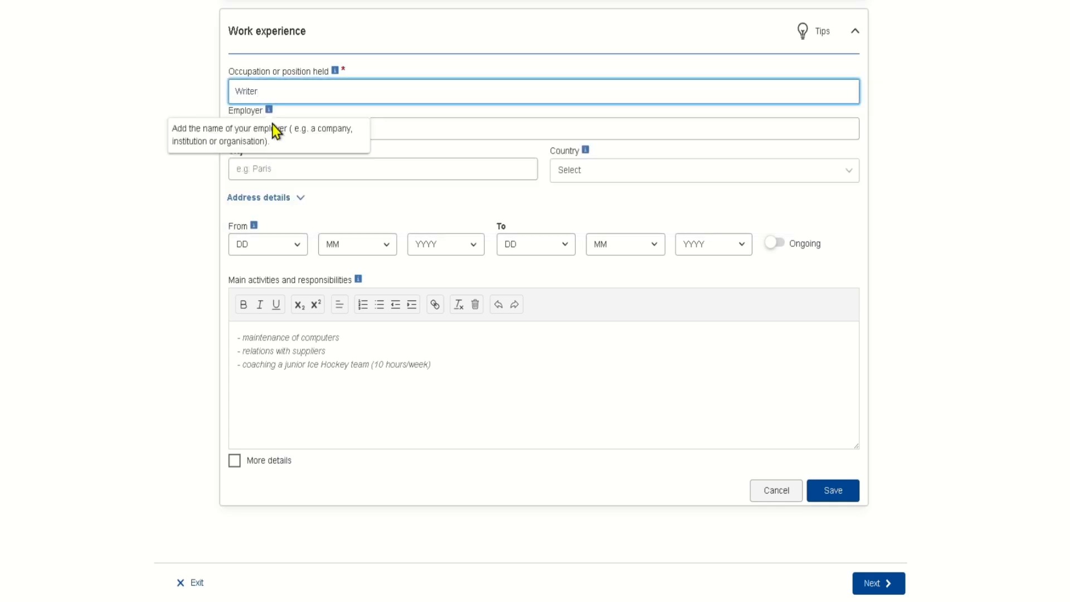
pyautogui.click(373, 127)
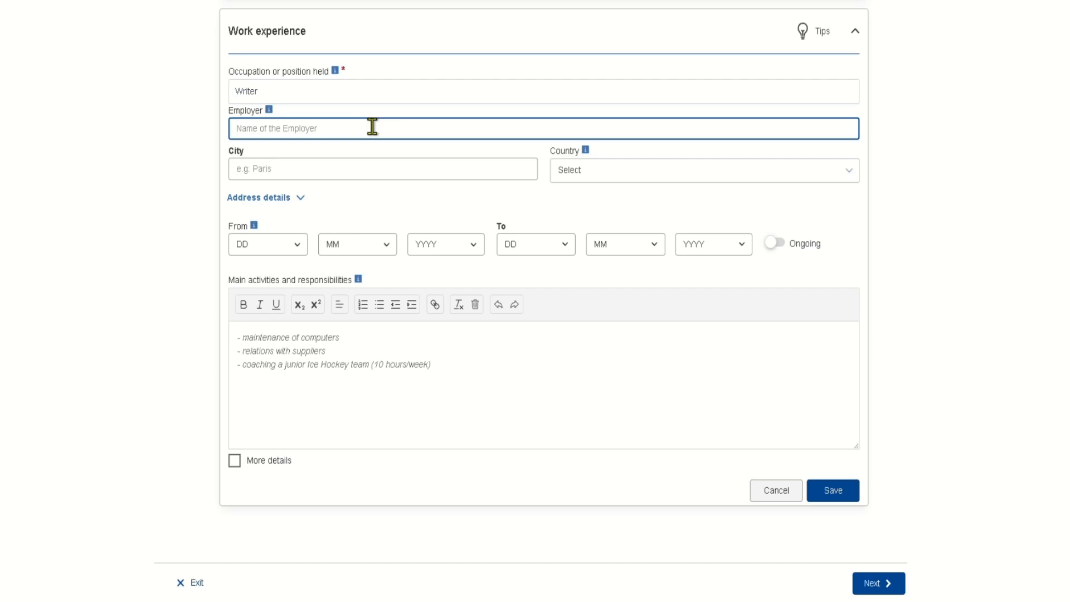
pyautogui.click(291, 88)
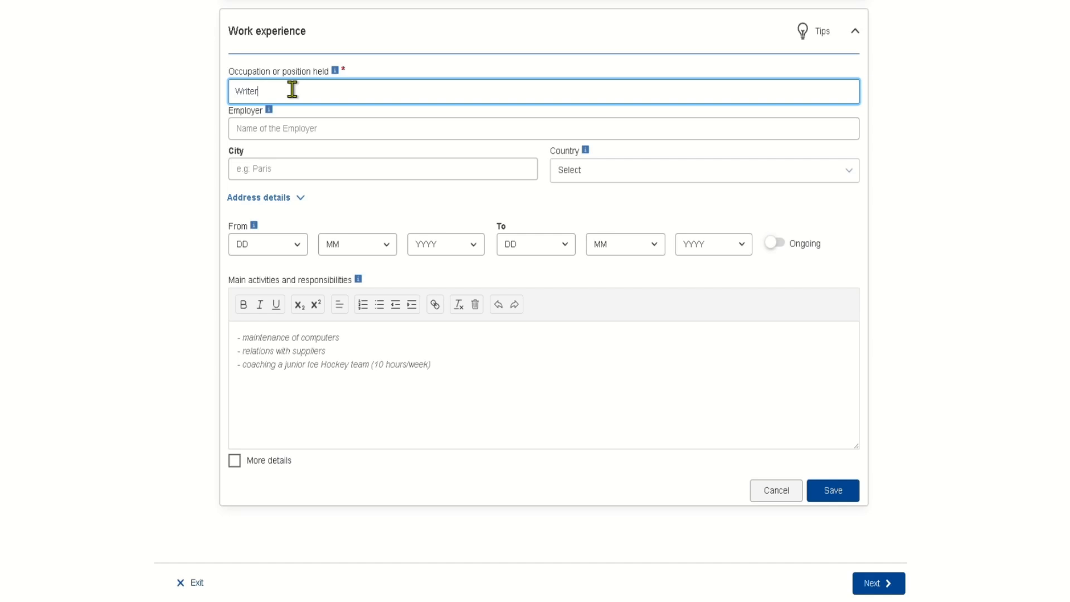
pyautogui.press('BackSpace')
pyautogui.press('BackSpace')
pyautogui.press('BackSpace')
pyautogui.press('BackSpace')
pyautogui.press('BackSpace')
pyautogui.press('BackSpace')
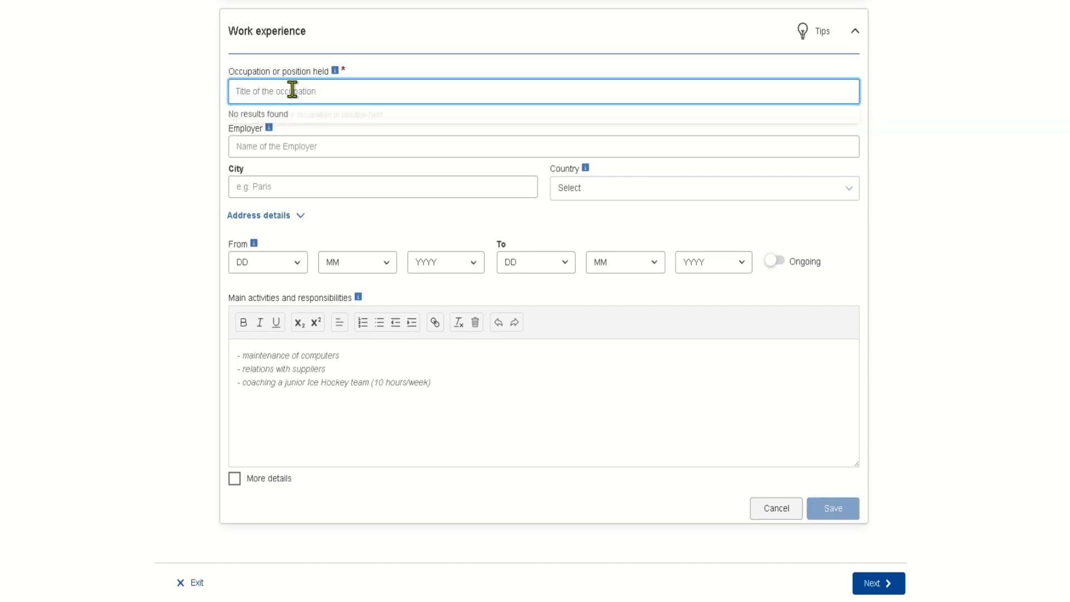
pyautogui.write('waiter')
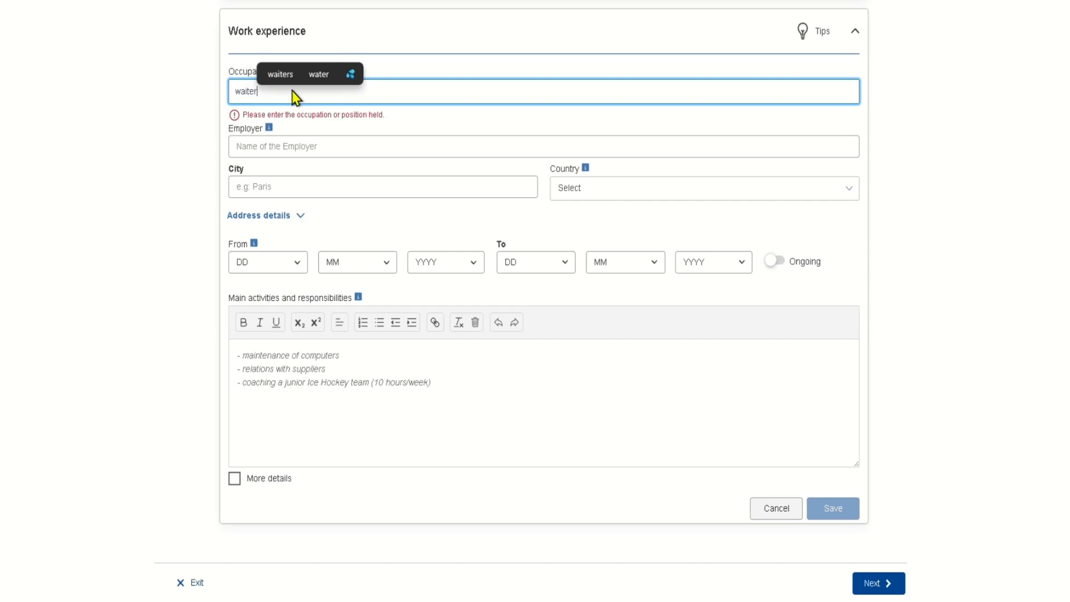
pyautogui.click(260, 114)
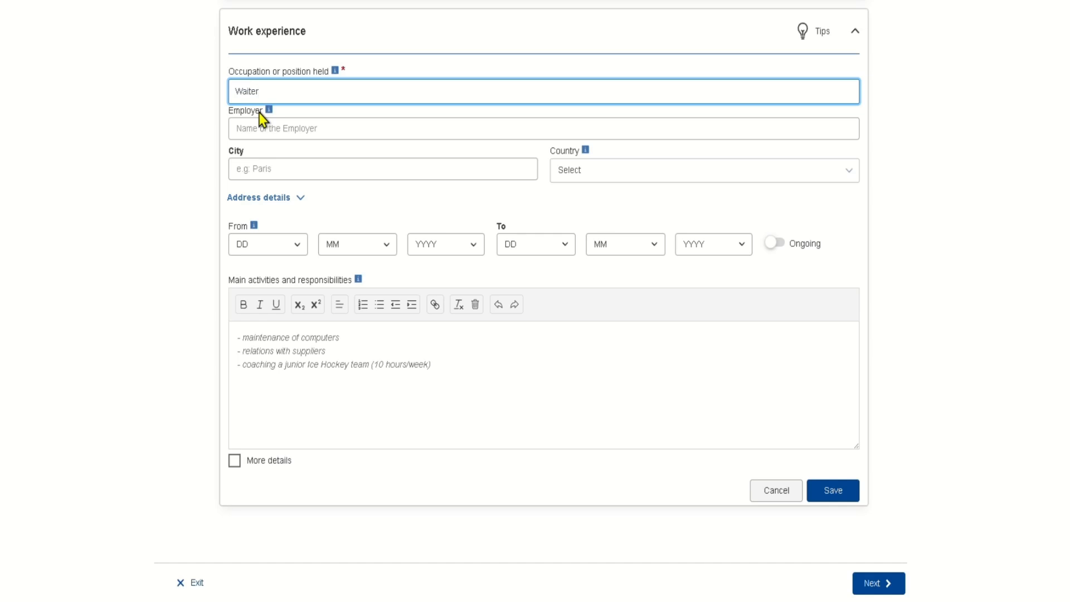
pyautogui.scroll(-1, 259, 113)
# - Set the employer to 'pune hotel', the city to pune and the country to India
pyautogui.click(277, 116)
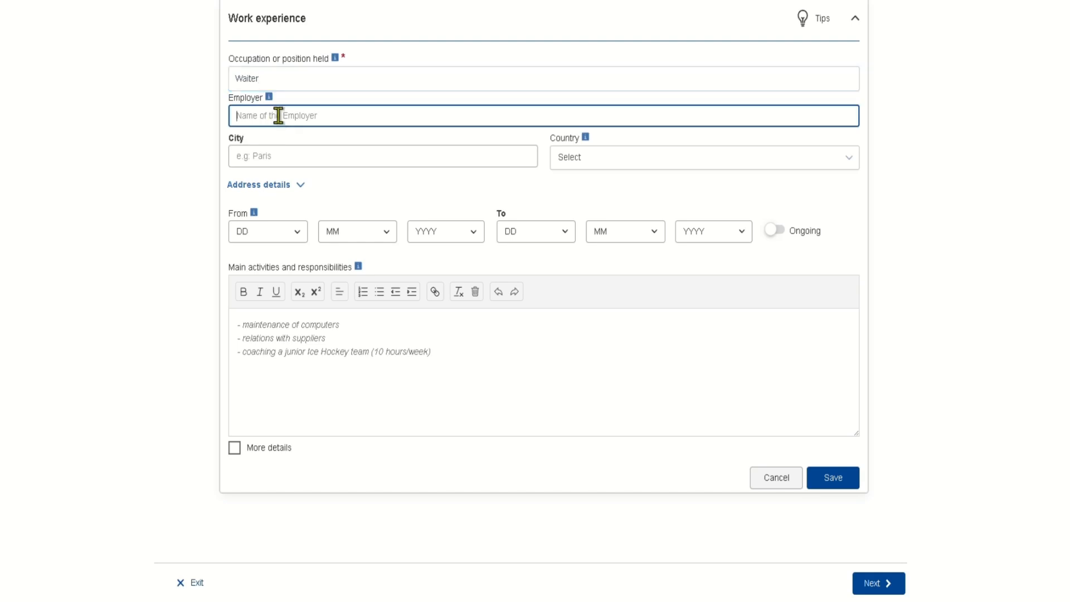
pyautogui.write('pune')
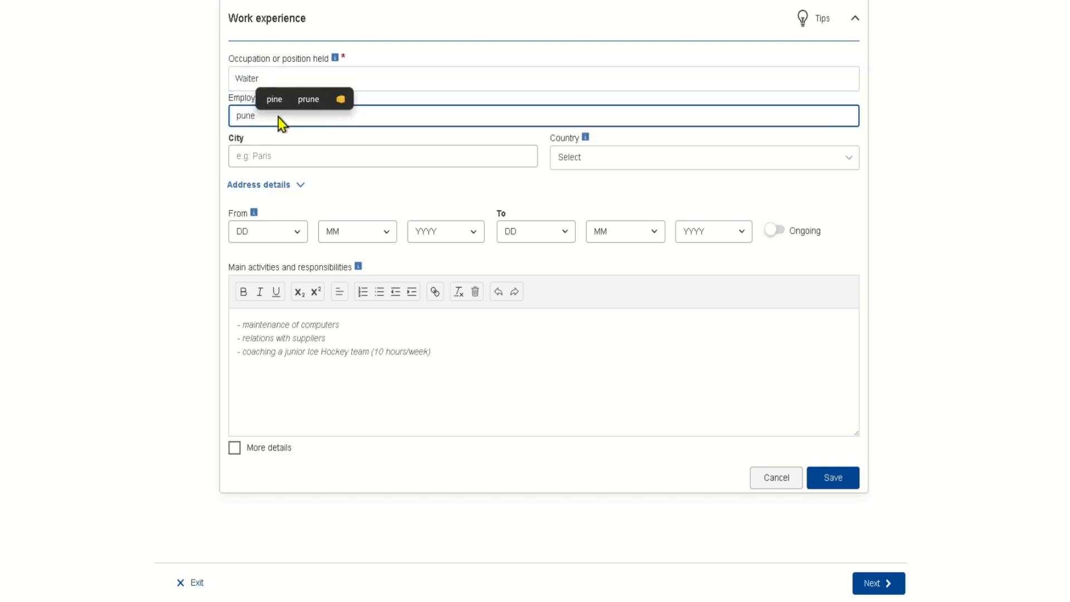
pyautogui.write(' h')
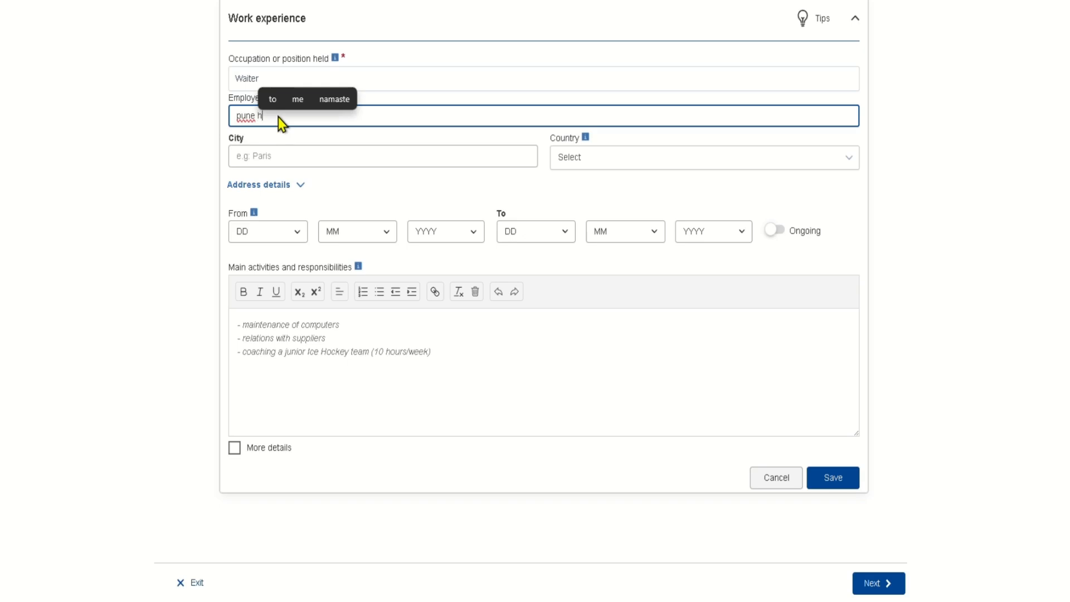
pyautogui.write('otell')
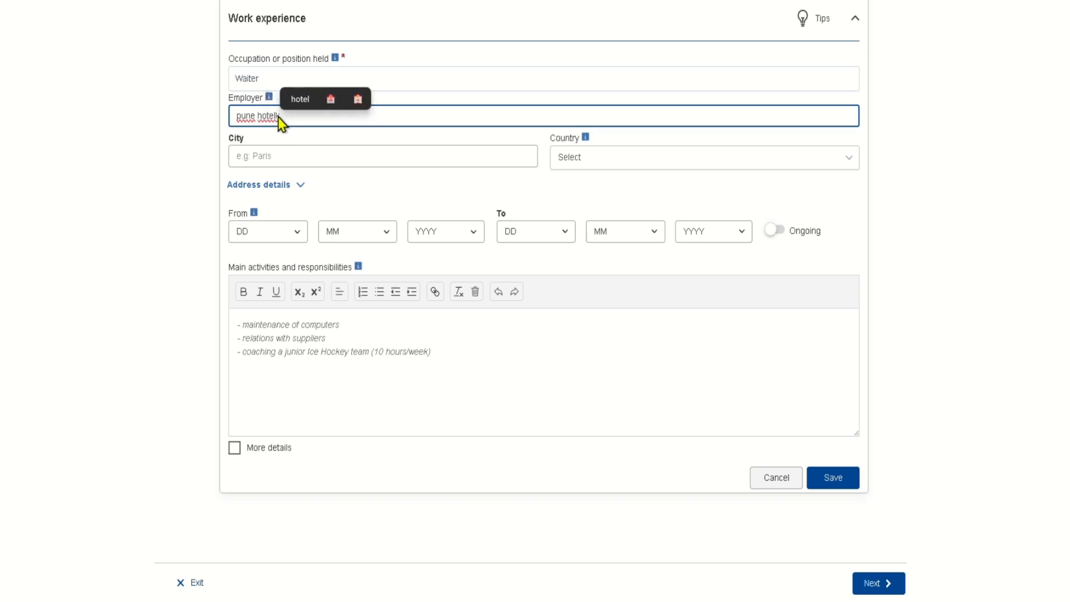
pyautogui.press('BackSpace')
pyautogui.click(293, 162)
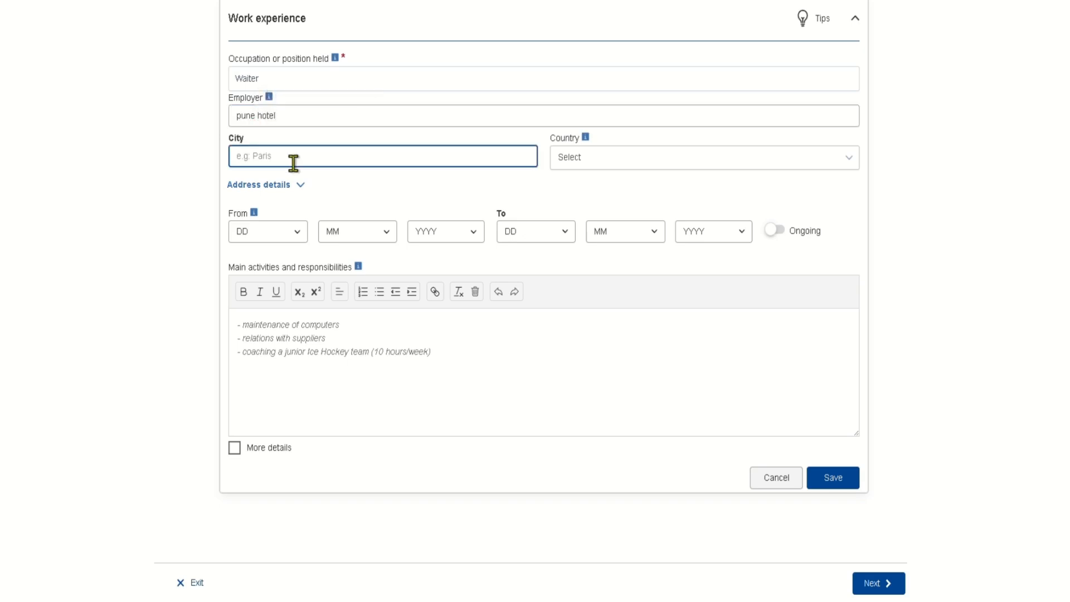
pyautogui.write('pune')
pyautogui.press('Tab')
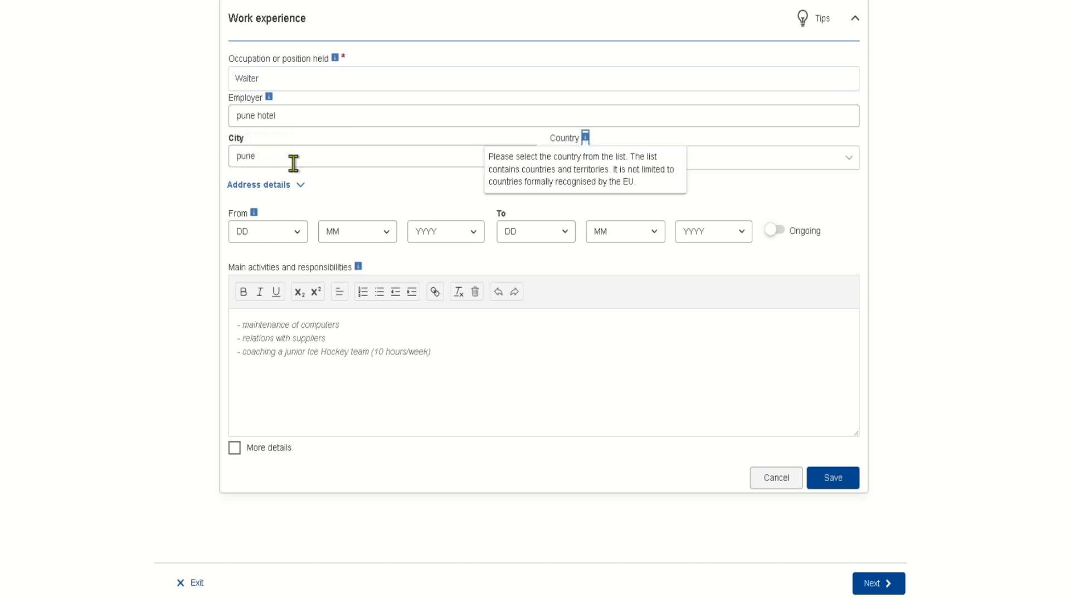
pyautogui.press('Tab')
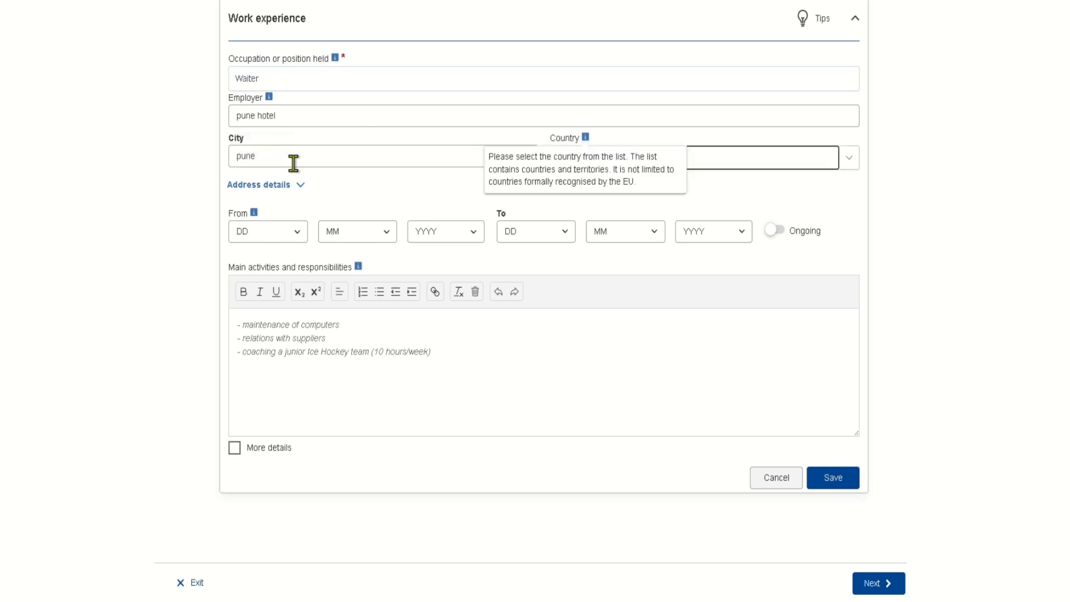
pyautogui.hotkey('shift', 'Tab')
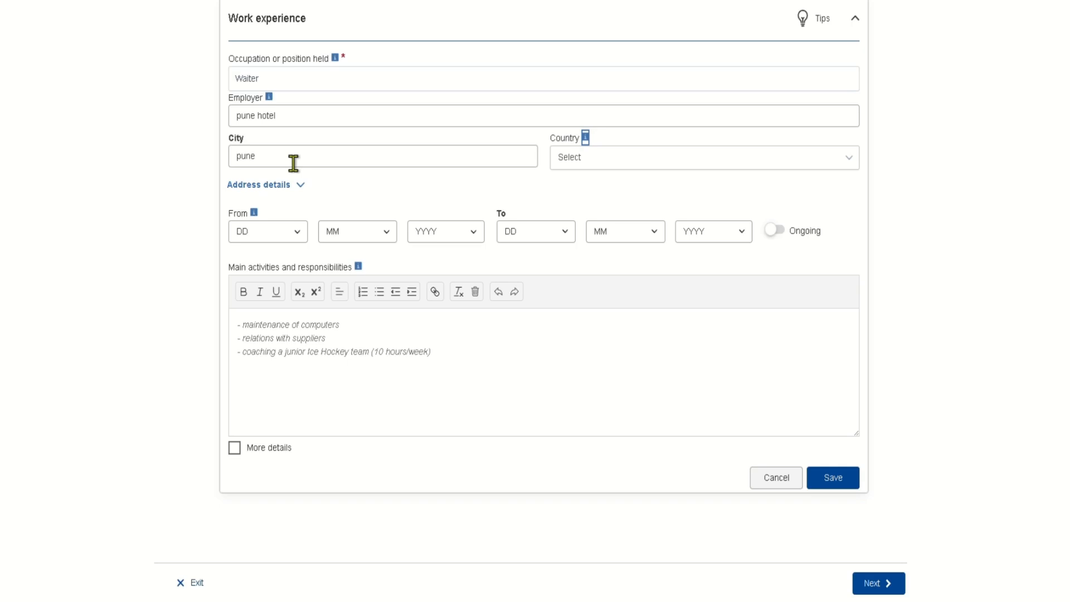
pyautogui.press('Tab')
pyautogui.press('Return')
pyautogui.write('ind')
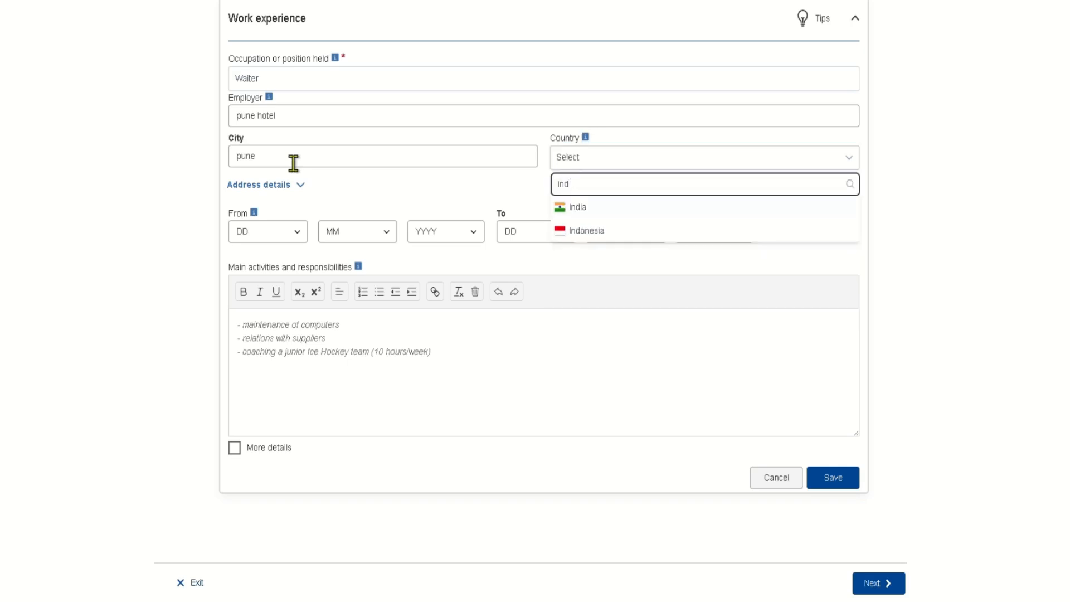
pyautogui.press('Return')
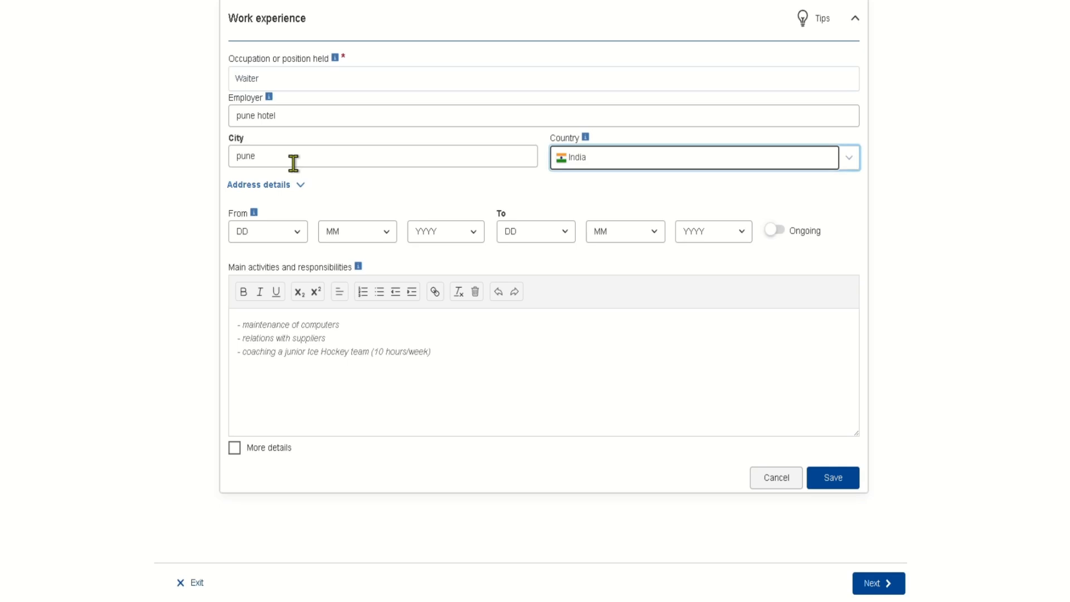
# - Set the start date to 08/04/2020, adjust the end-date dropdowns, and begin another section
pyautogui.click(282, 233)
pyautogui.click(240, 374)
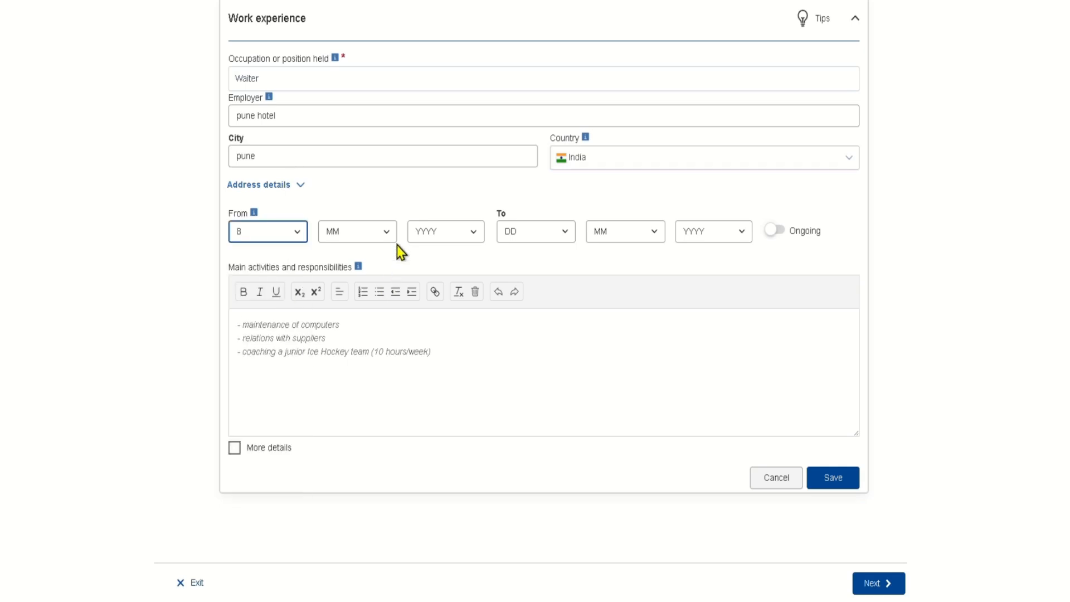
pyautogui.click(387, 233)
pyautogui.click(357, 312)
pyautogui.click(446, 233)
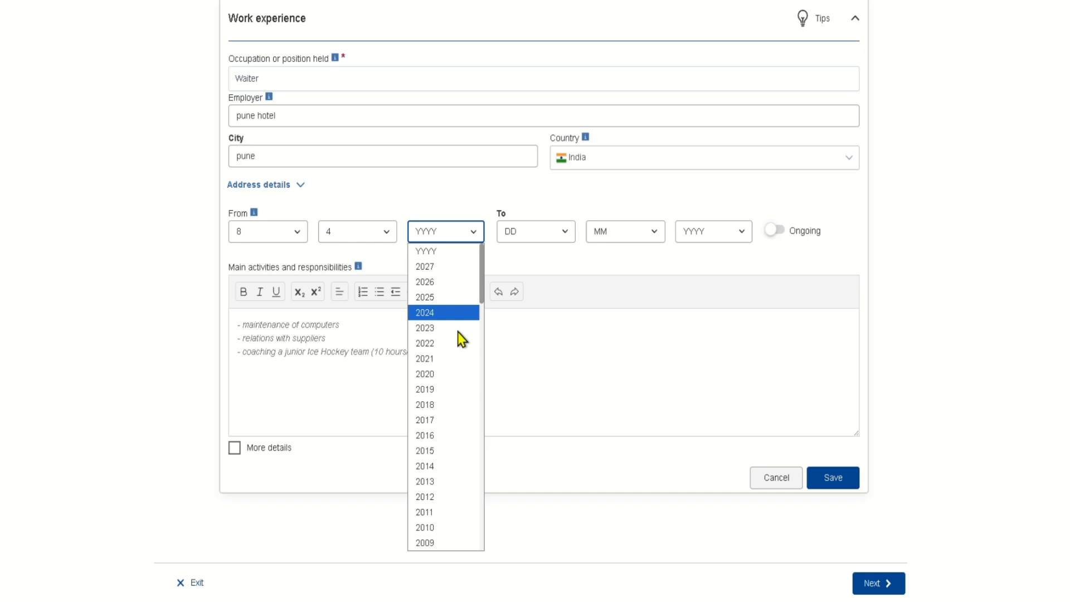
pyautogui.click(438, 373)
pyautogui.click(552, 233)
pyautogui.click(541, 346)
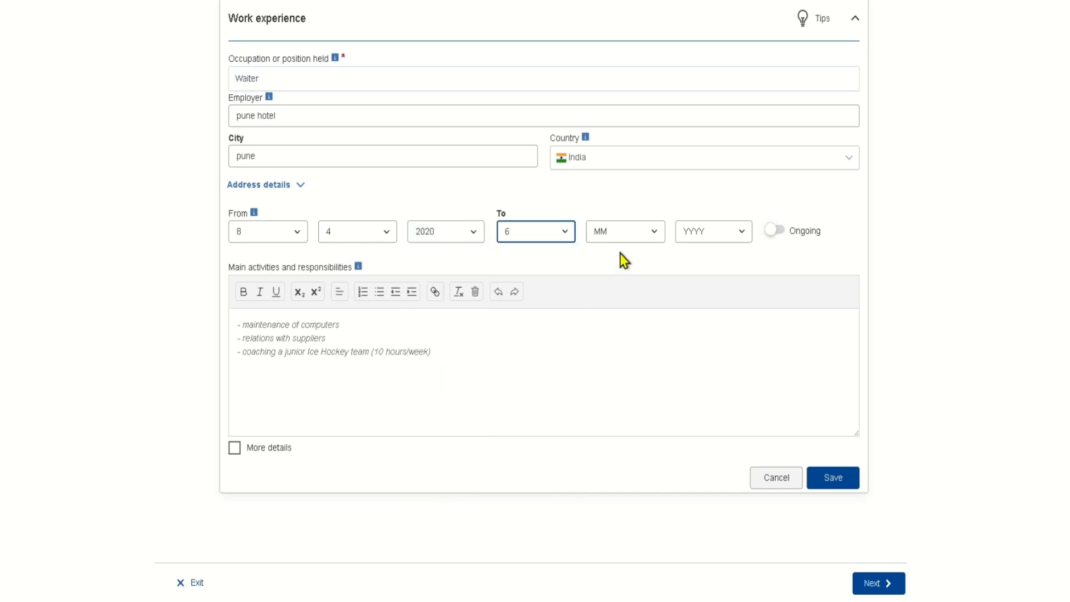
pyautogui.click(623, 233)
pyautogui.click(620, 397)
pyautogui.click(705, 232)
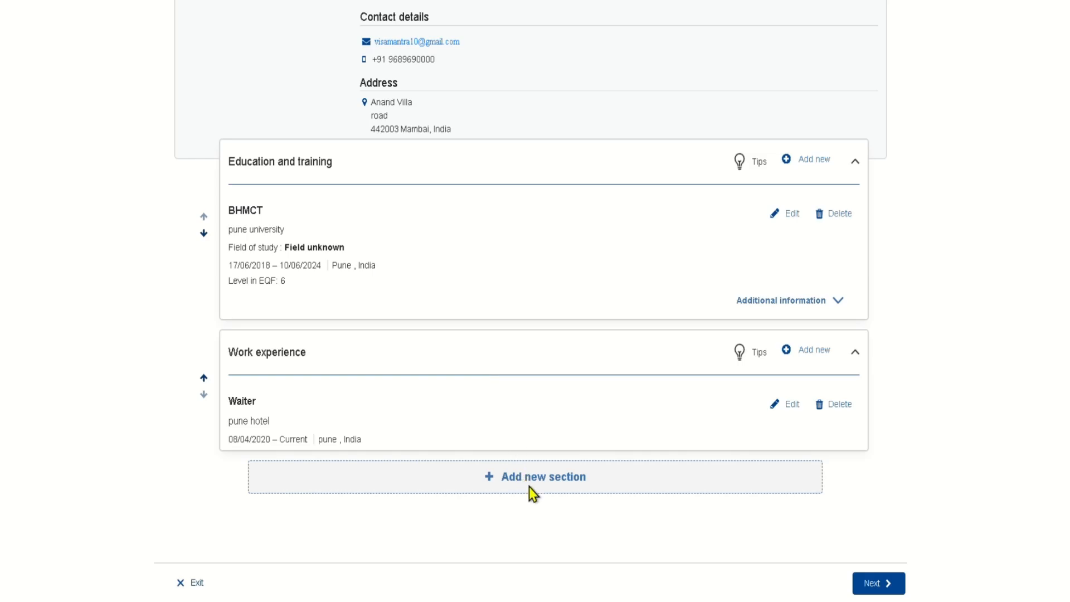
pyautogui.click(529, 486)
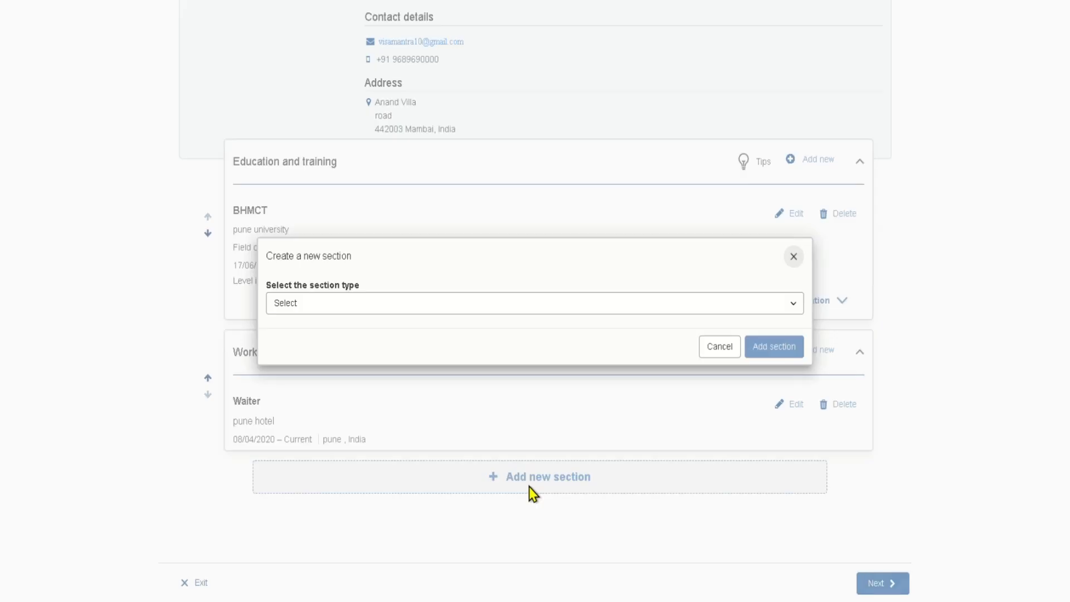
# - Dismiss the section type list and cancel the Create a new section dialog
pyautogui.click(618, 307)
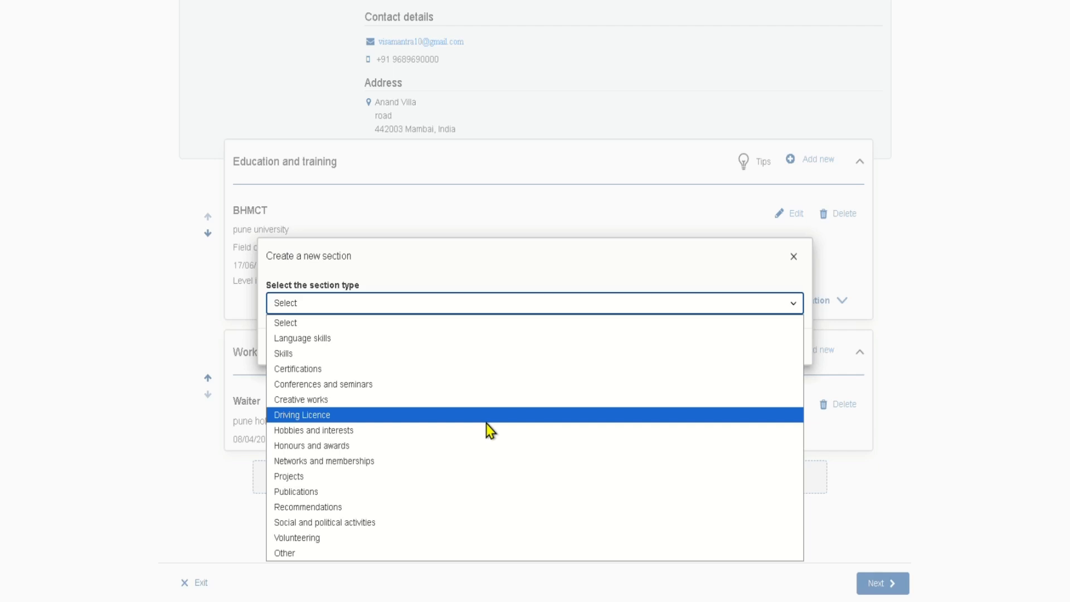
pyautogui.click(164, 389)
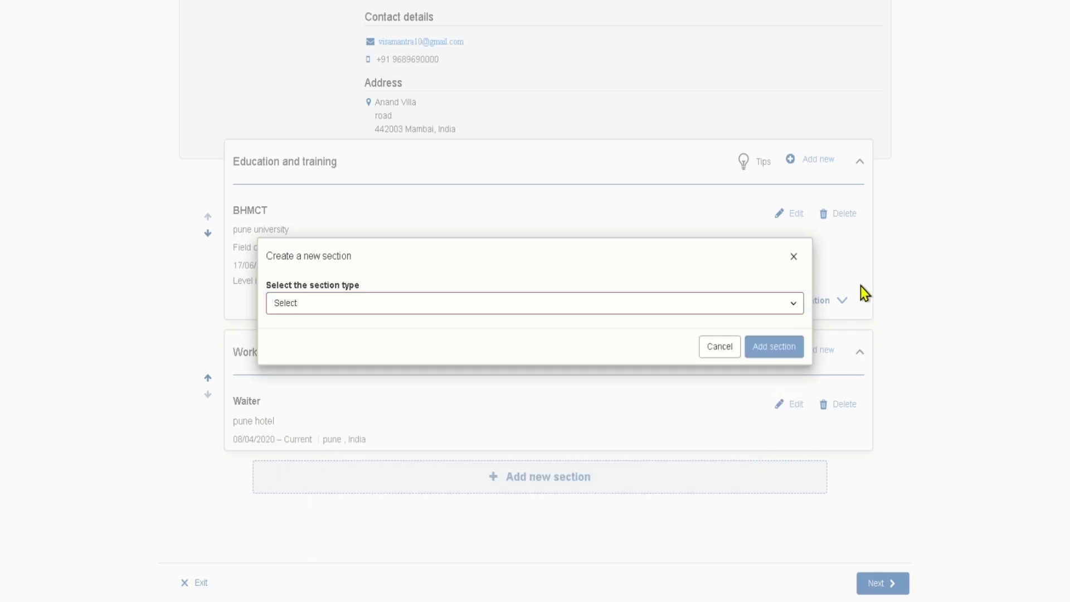
pyautogui.click(794, 257)
pyautogui.scroll(5, 947, 278)
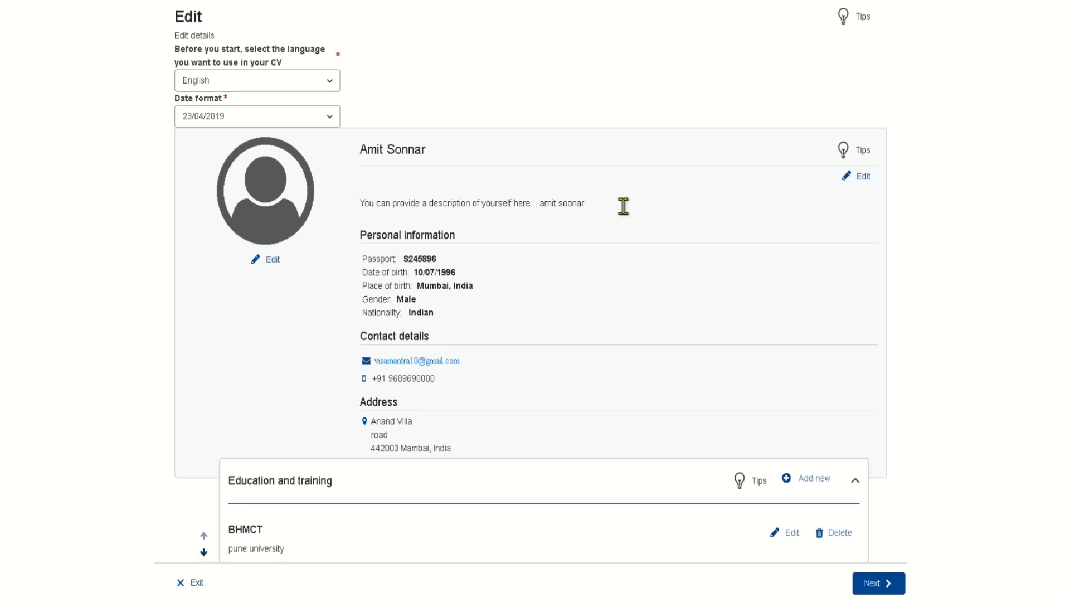
# - Create a new Language skills section below Work experience
pyautogui.scroll(-1, 624, 206)
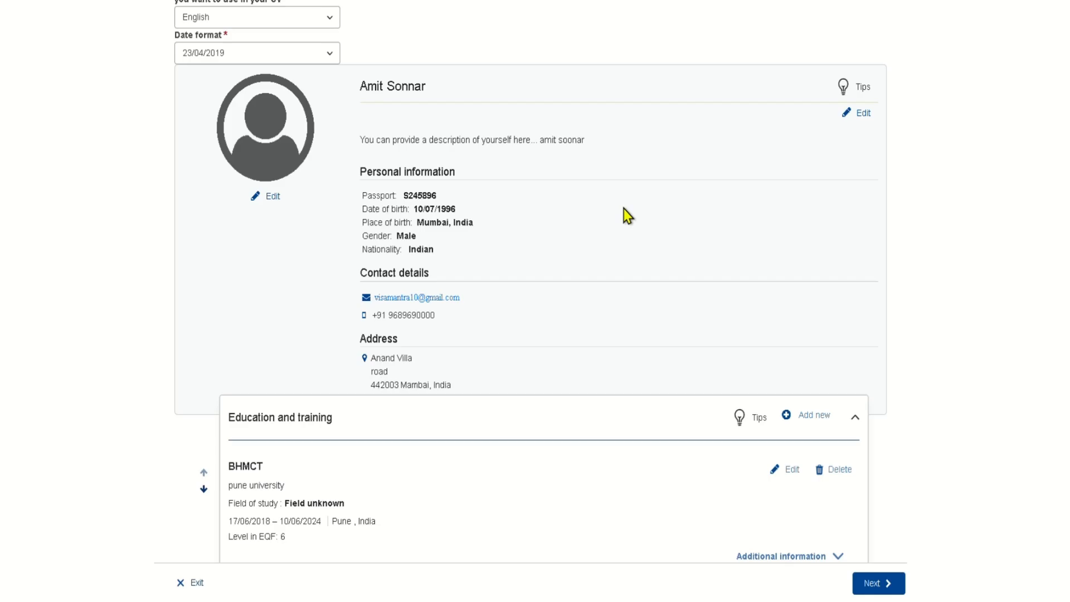
pyautogui.scroll(-4, 624, 208)
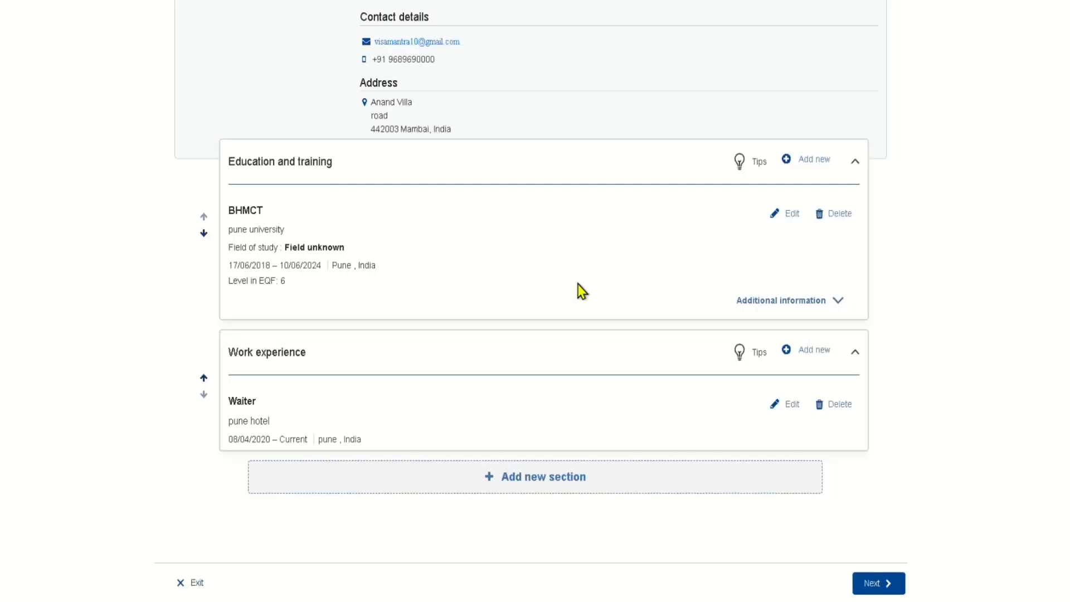
pyautogui.click(605, 484)
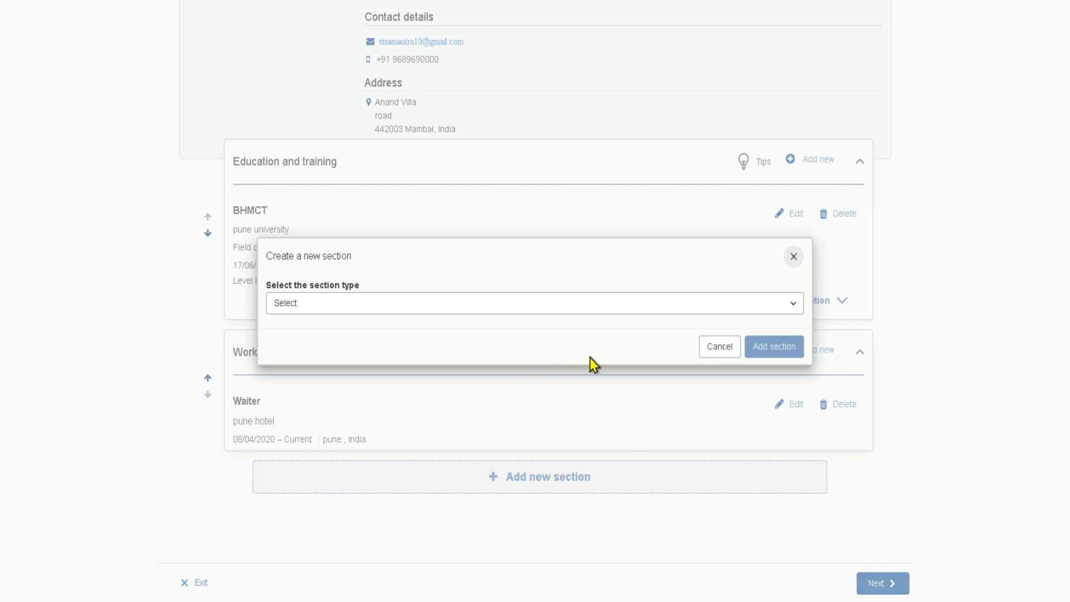
pyautogui.click(566, 306)
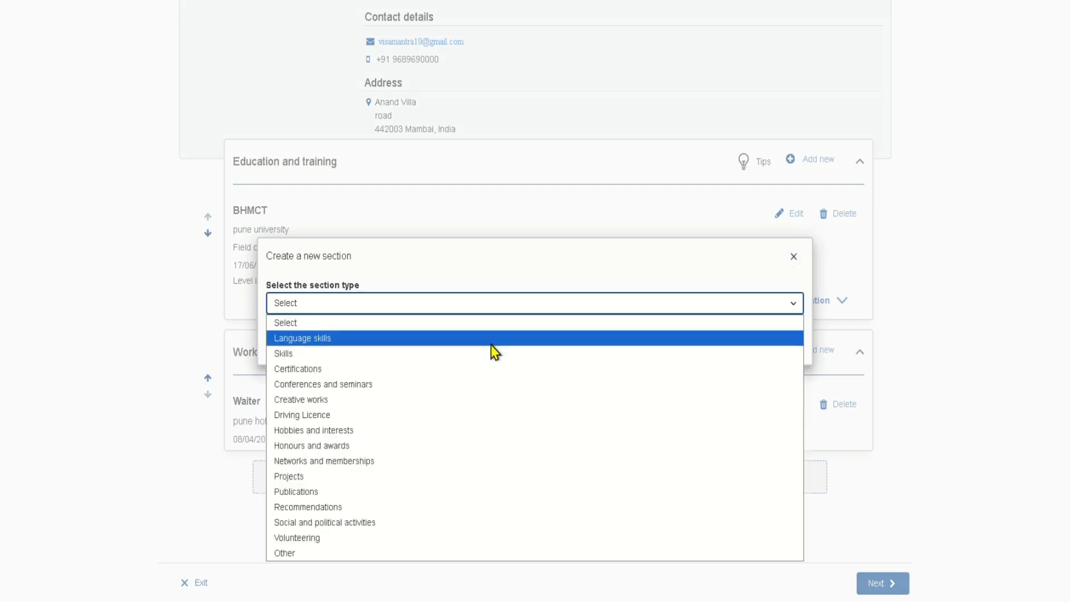
pyautogui.click(491, 343)
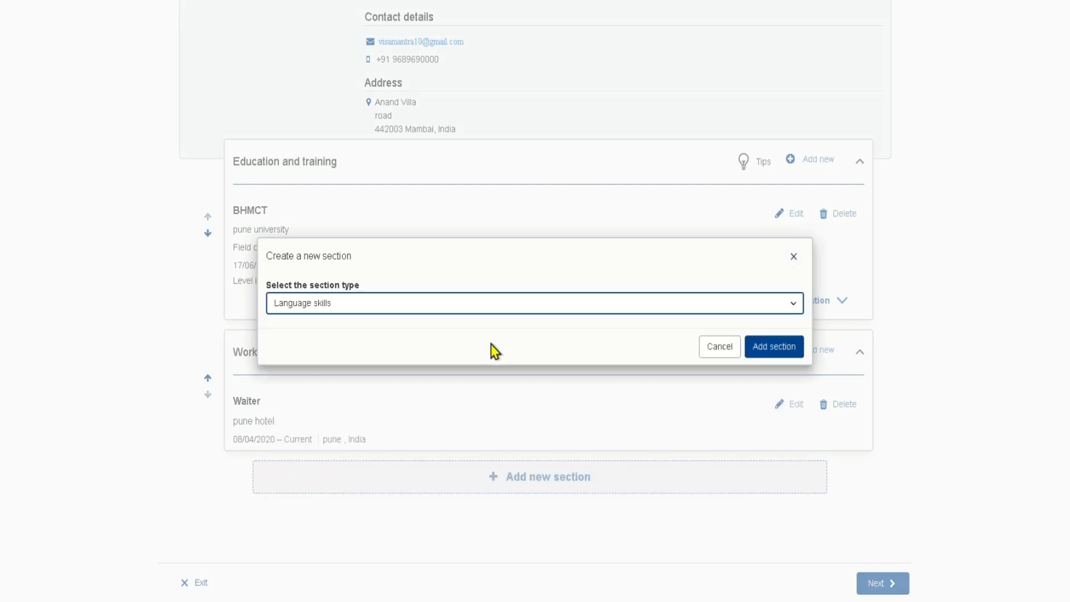
pyautogui.click(774, 346)
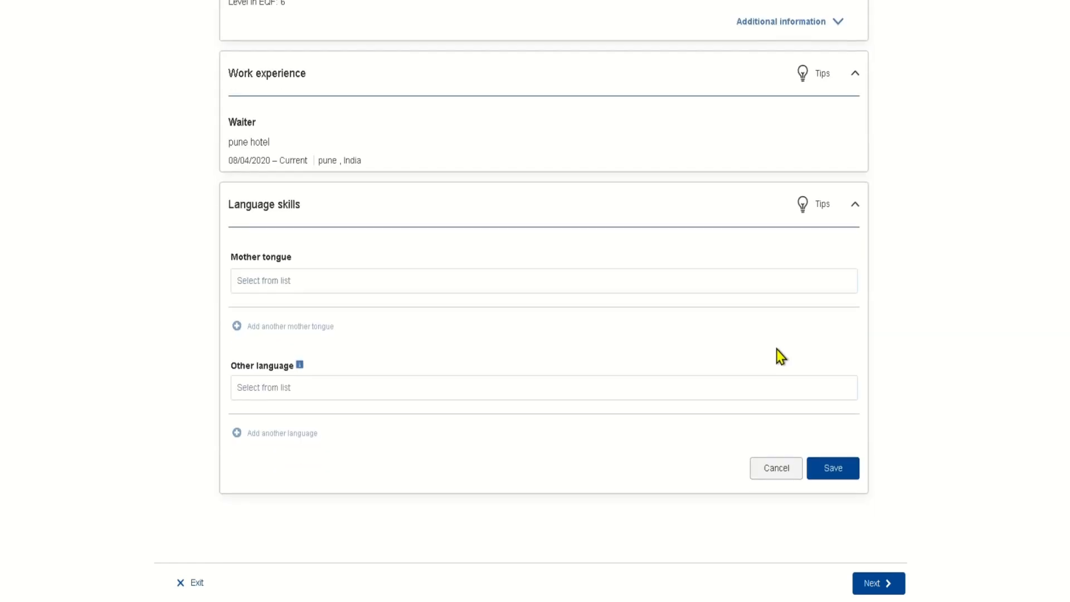
# - Begin filling in the mother tongue field with English
pyautogui.click(312, 290)
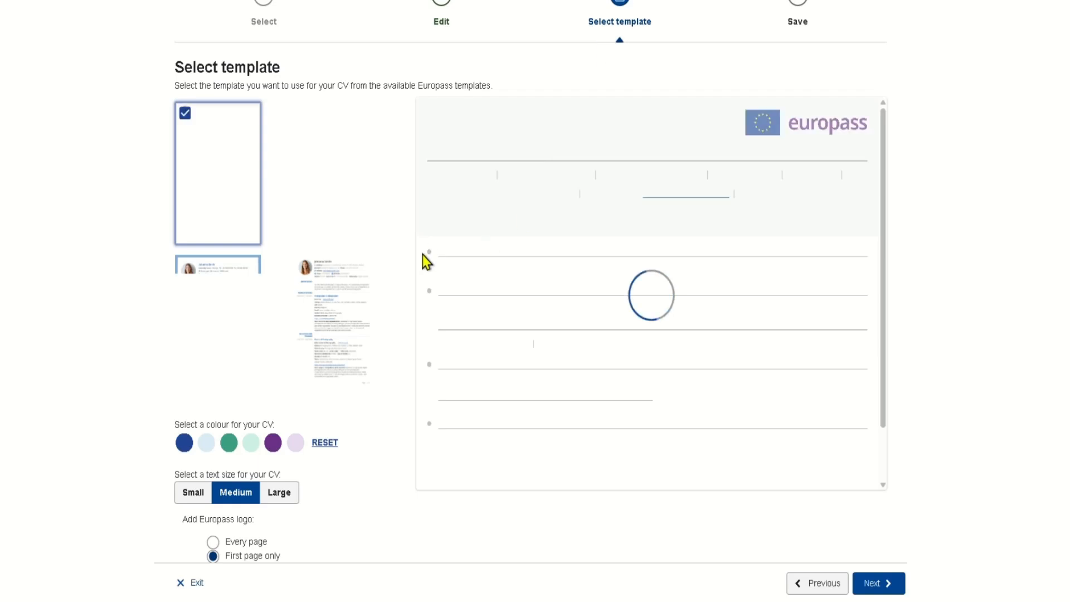
pyautogui.scroll(-3, 552, 260)
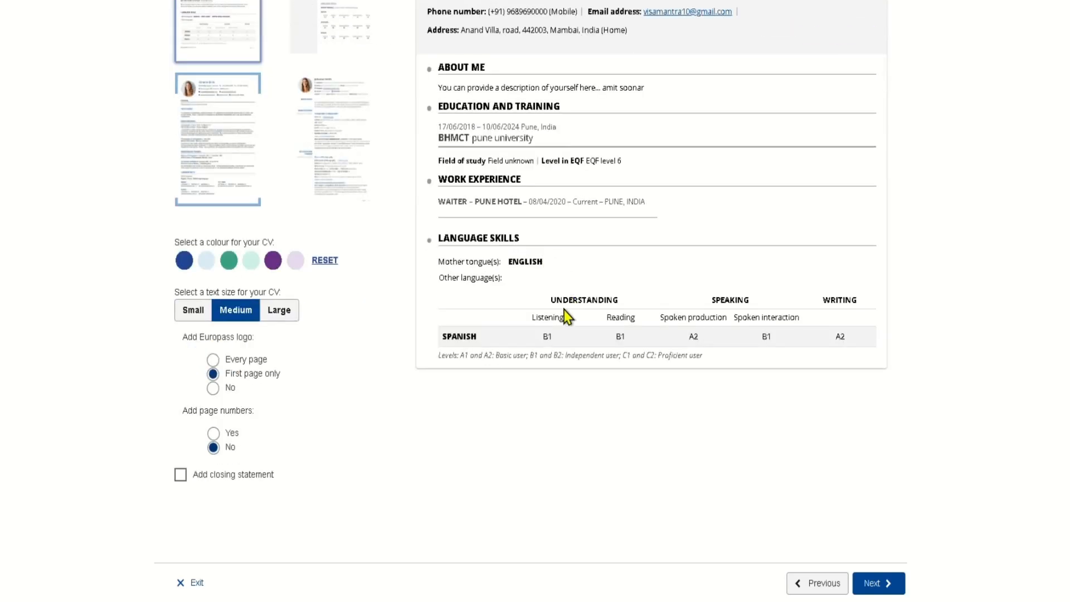
pyautogui.scroll(4, 566, 316)
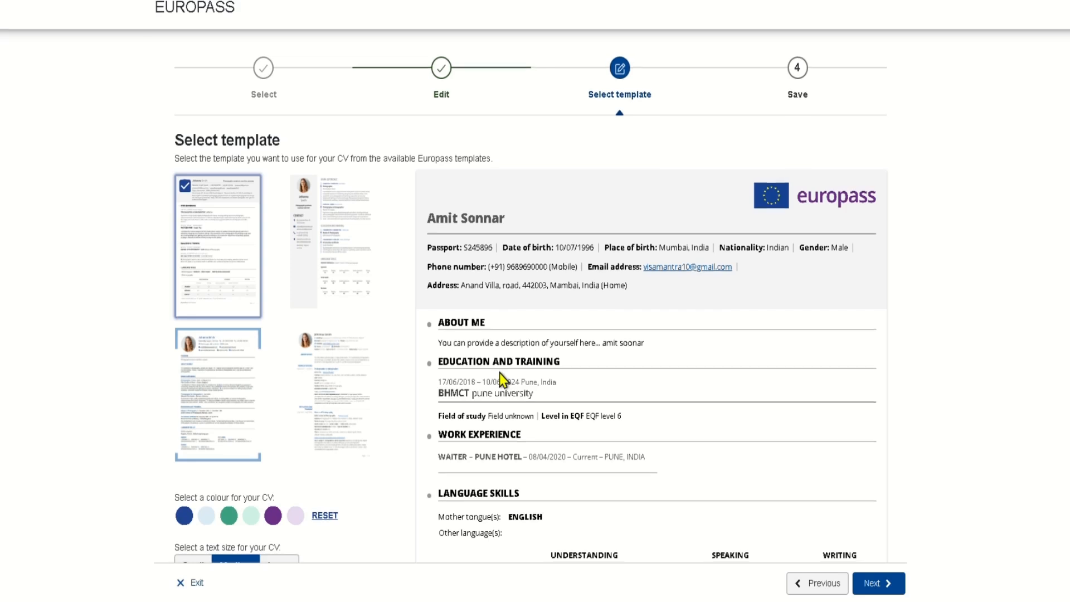
# - Review the template options and continue to the Save step
pyautogui.scroll(-5, 504, 381)
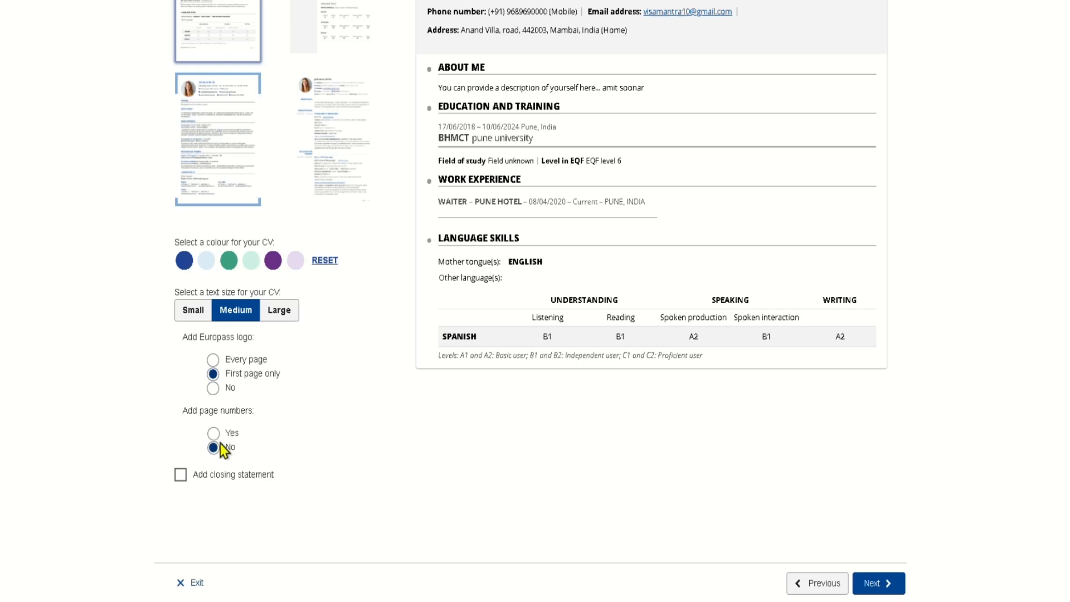
pyautogui.click(870, 588)
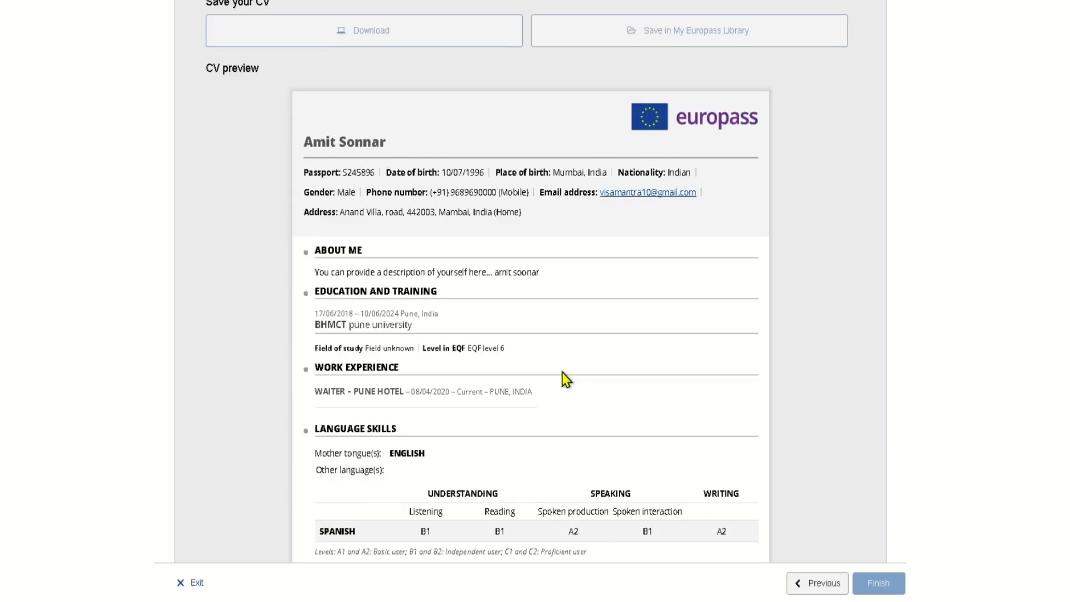
# - Name the CV 'APA'
pyautogui.scroll(-7, 566, 379)
pyautogui.scroll(4, 574, 363)
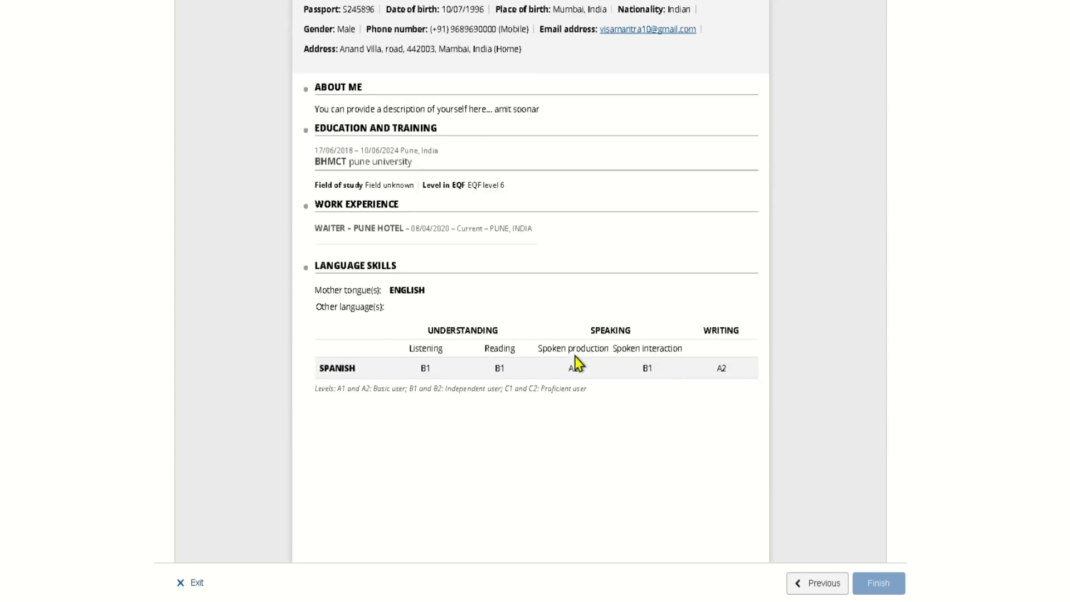
pyautogui.scroll(8, 578, 362)
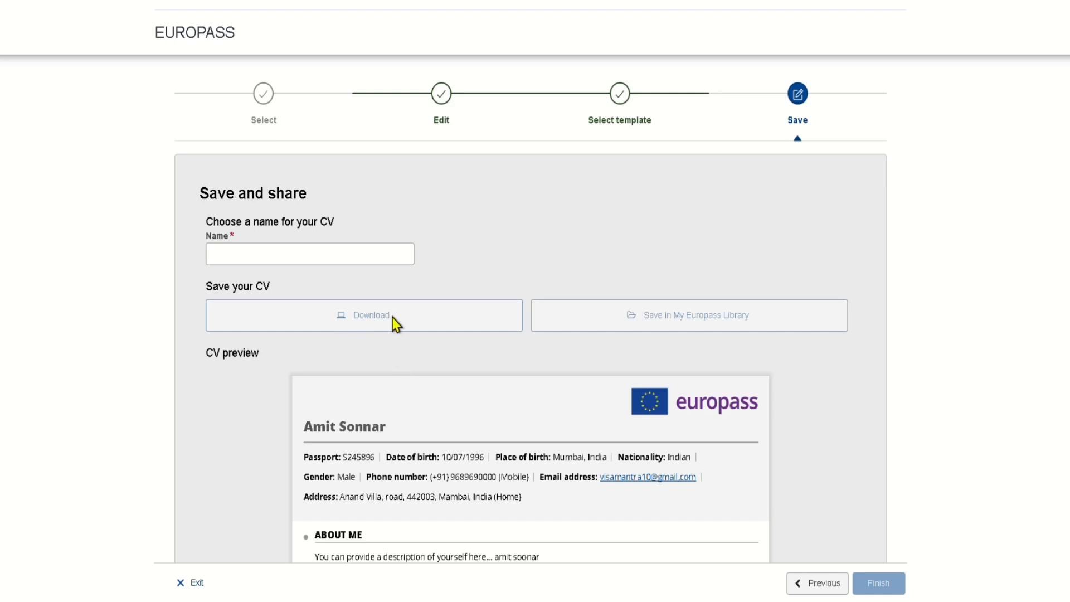
pyautogui.click(282, 256)
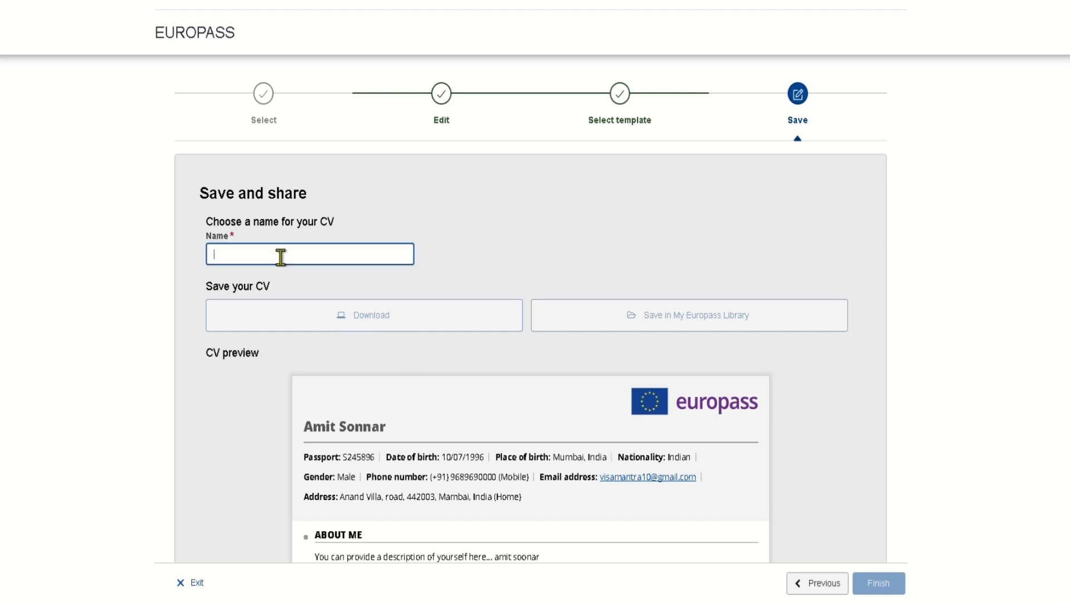
pyautogui.write('A')
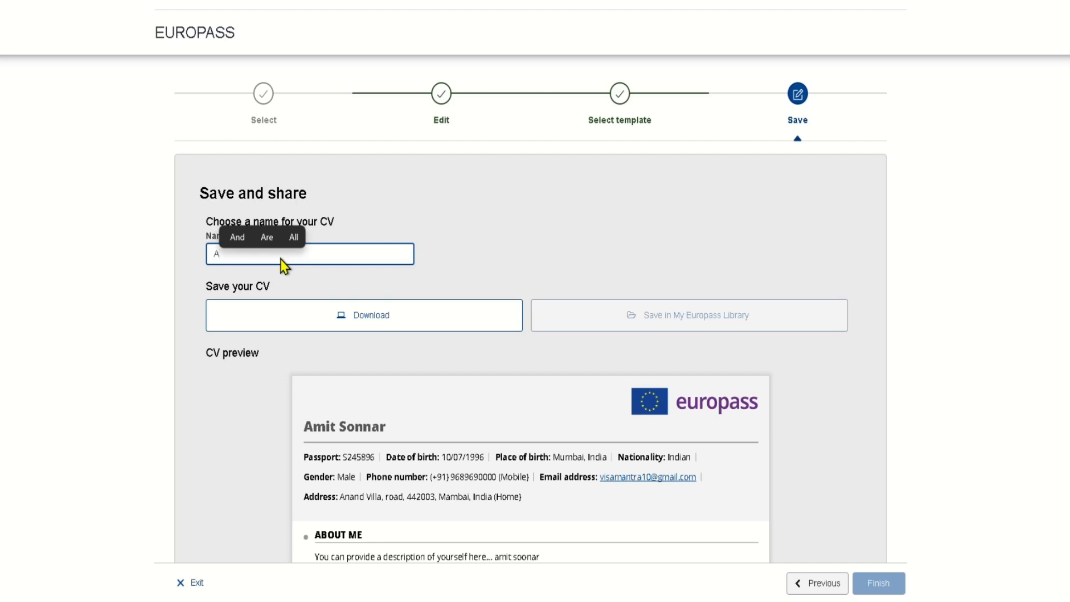
pyautogui.write('PA')
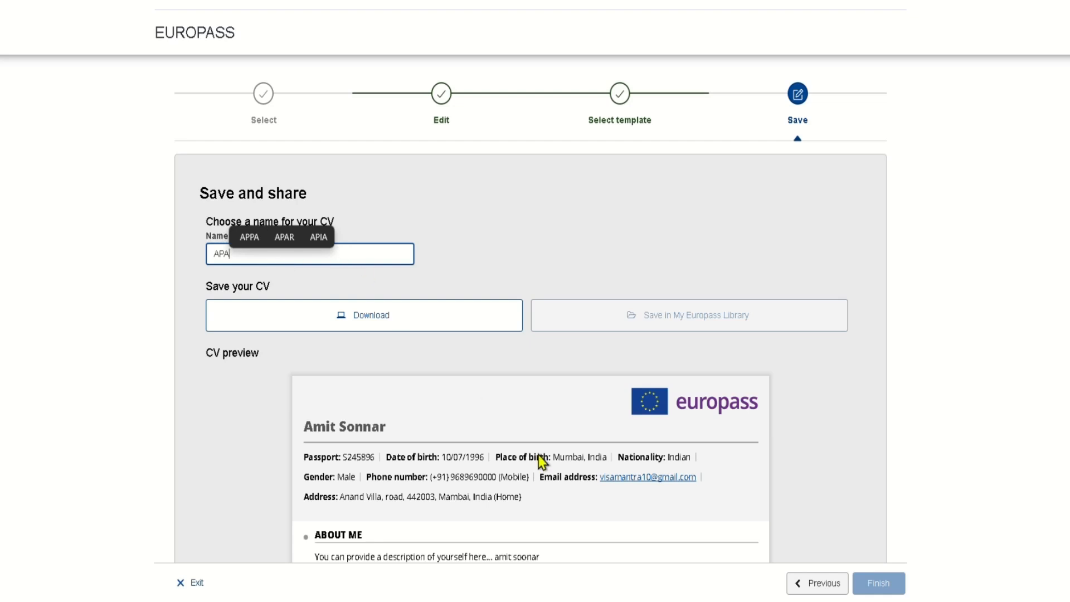
# - Download the CV as APA.pdf and open the downloaded file
pyautogui.scroll(-5, 538, 454)
pyautogui.scroll(4, 468, 346)
pyautogui.click(258, 318)
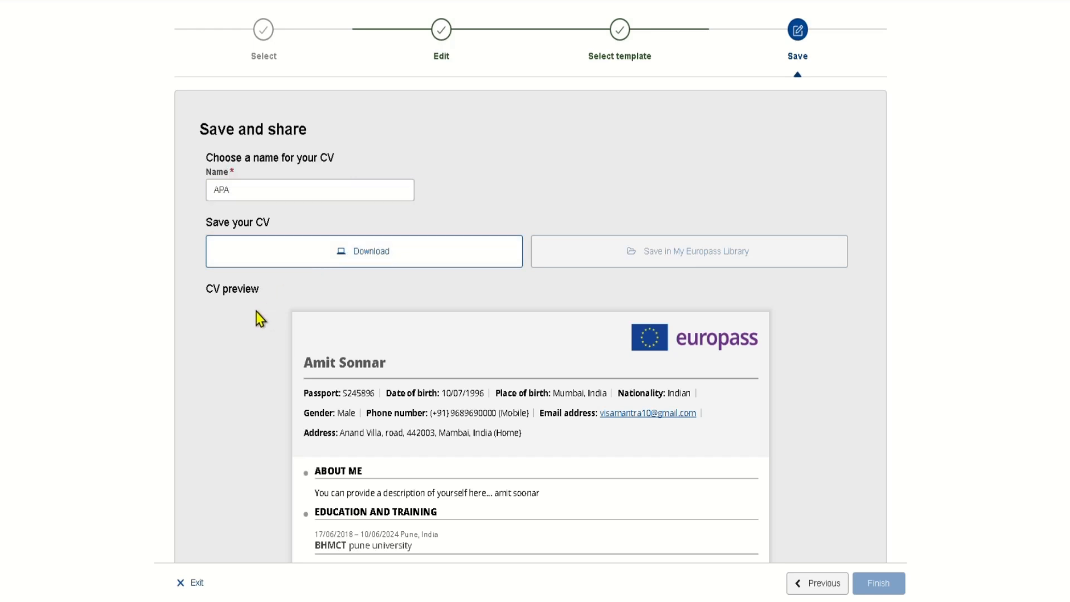
pyautogui.click(352, 249)
pyautogui.click(938, 20)
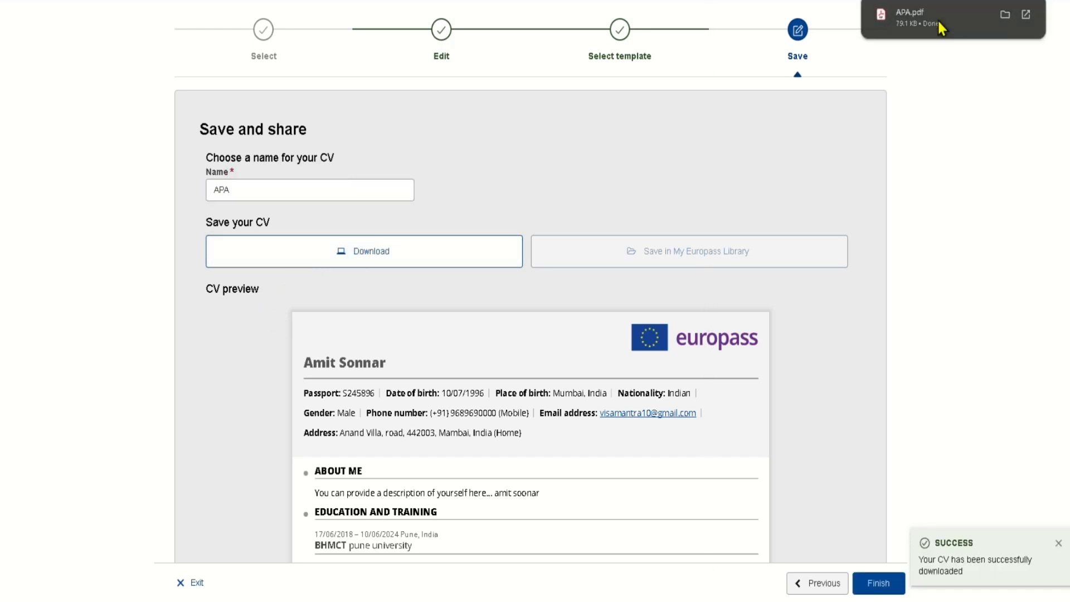